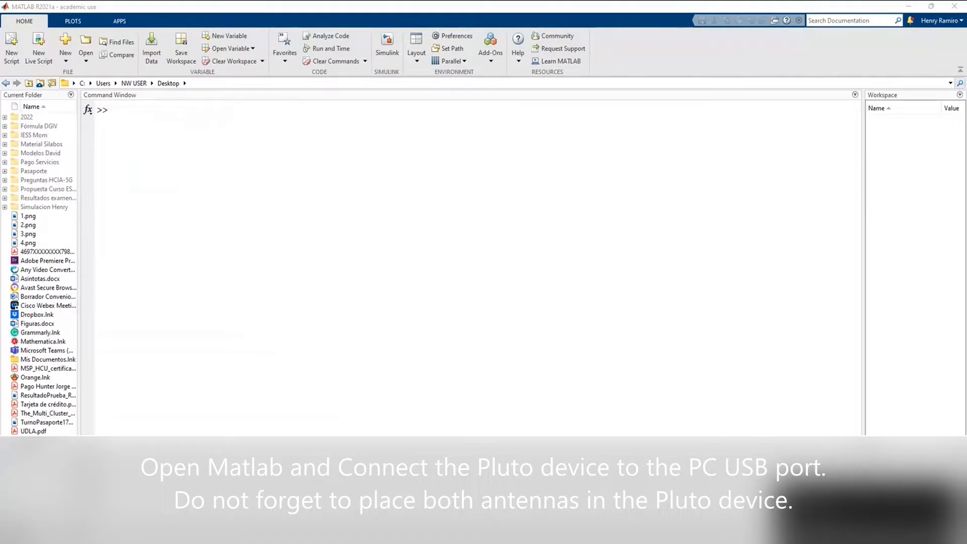
Search the Add-On Explorer for "pluto" and open the Communications Toolbox Support Package for Analog Devices ADALM-Pluto Radio.
click(628, 196)
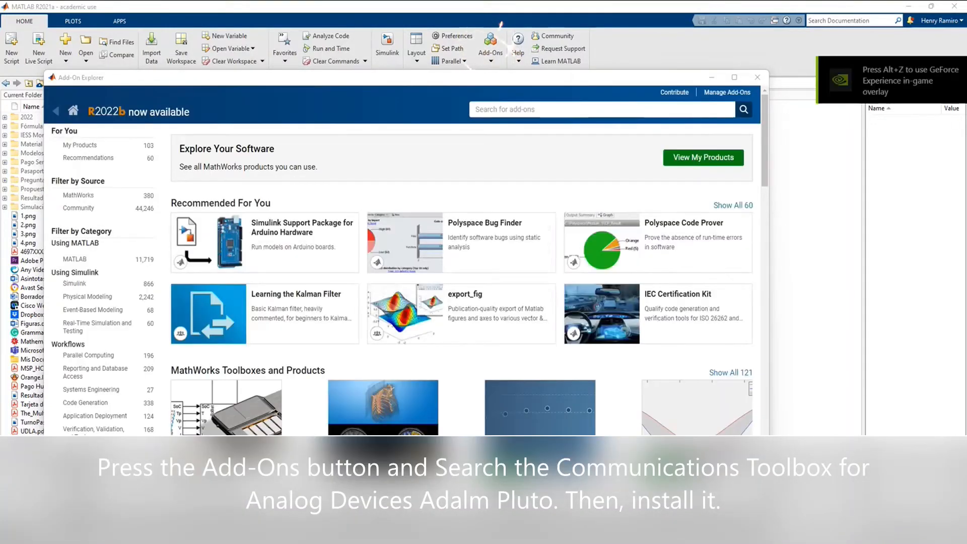
click(552, 111)
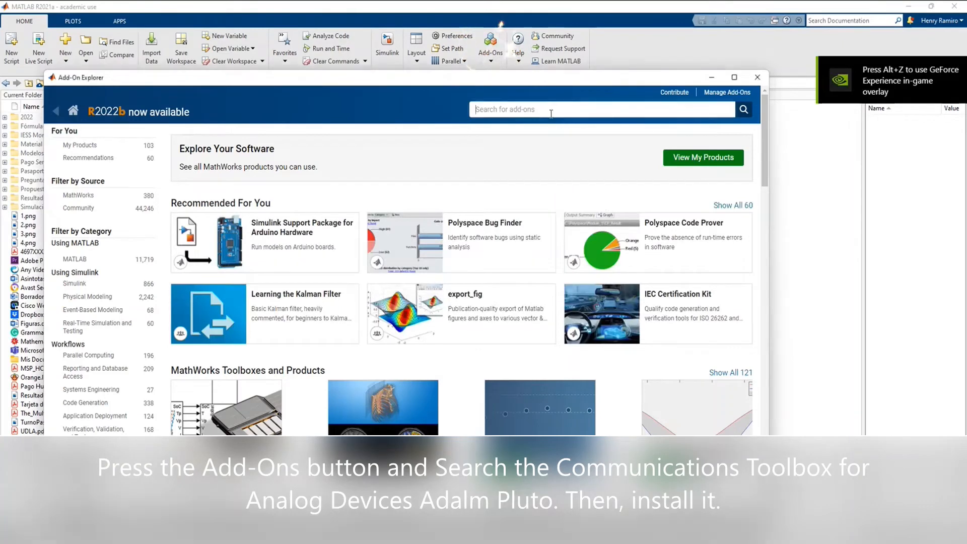
text(plu)
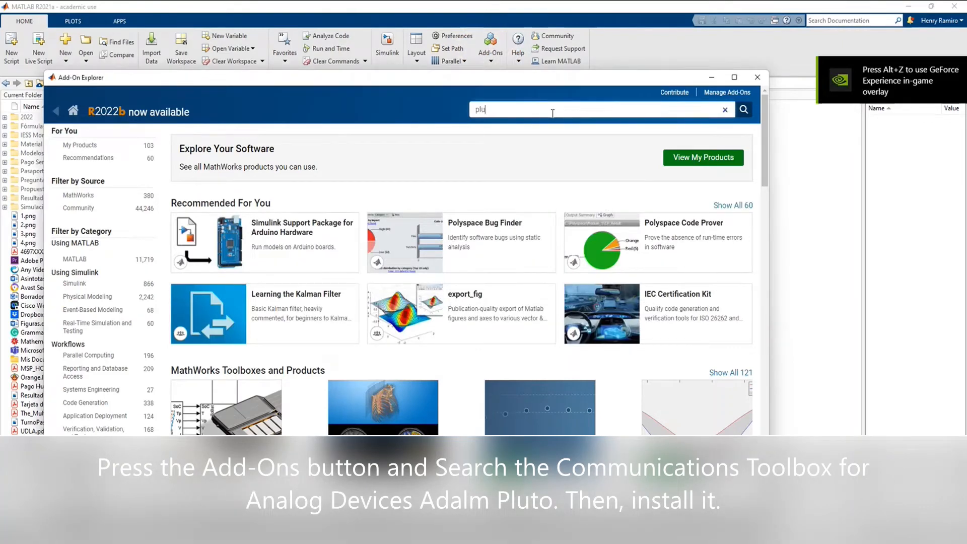
text(to)
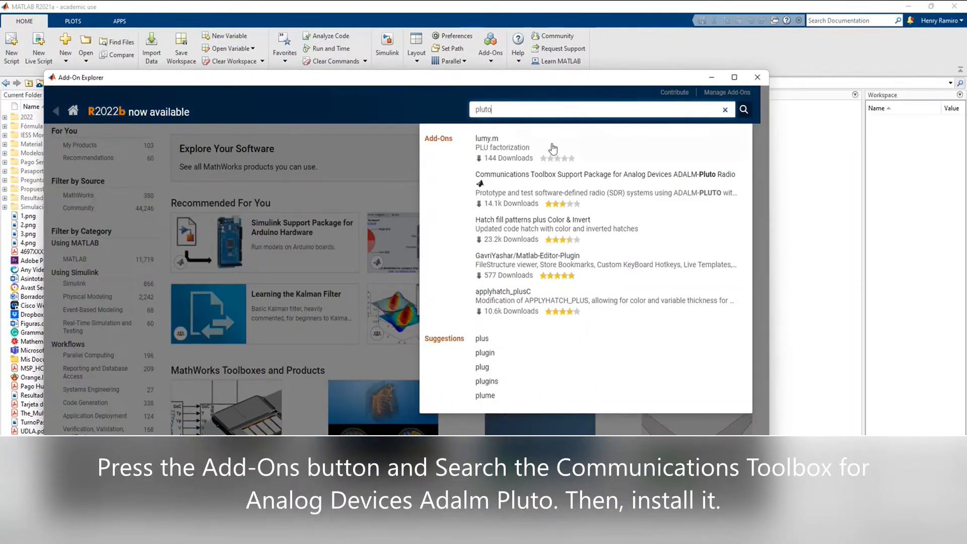
click(518, 190)
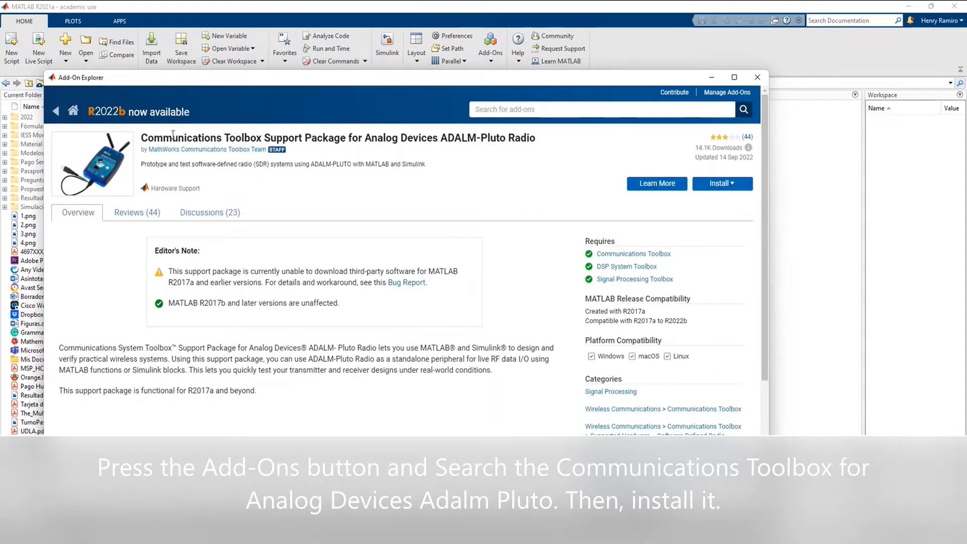
Install the ADALM-Pluto Radio support package, accepting the MathWorks license agreement and the third-party software.
drag(154, 138, 532, 144)
click(526, 175)
click(735, 189)
click(715, 203)
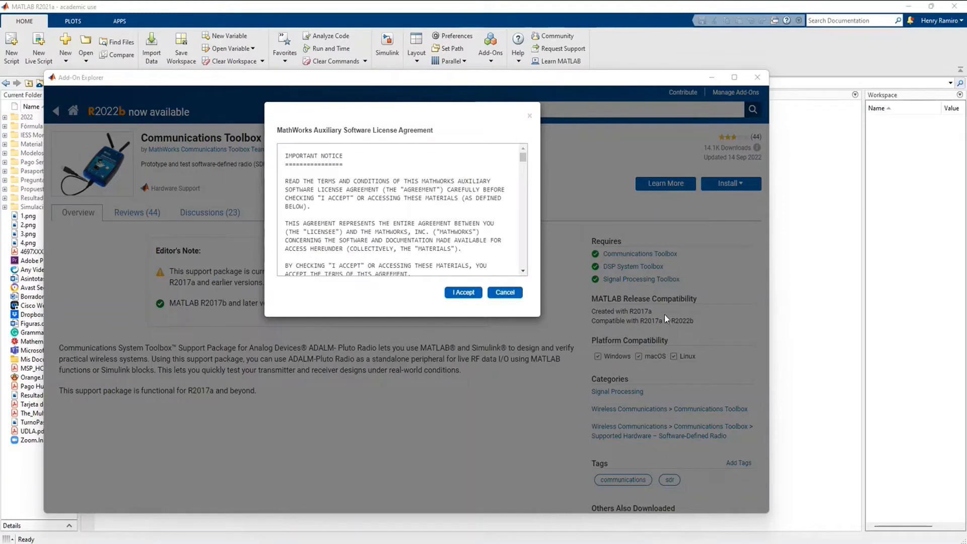
click(463, 292)
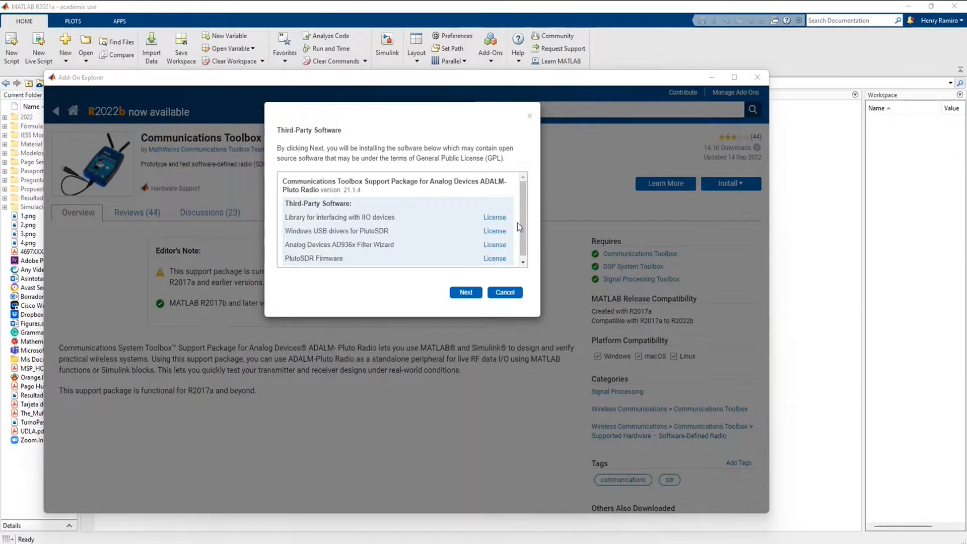
drag(523, 224, 526, 240)
click(462, 292)
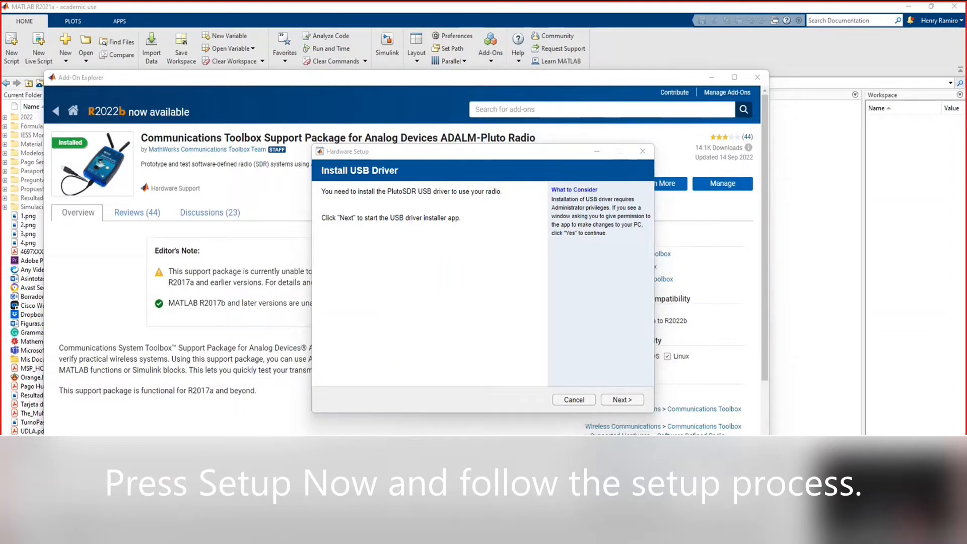
Install the PlutoSDR USB driver from Analog Devices and continue past the hardware connection stage of the setup.
click(623, 401)
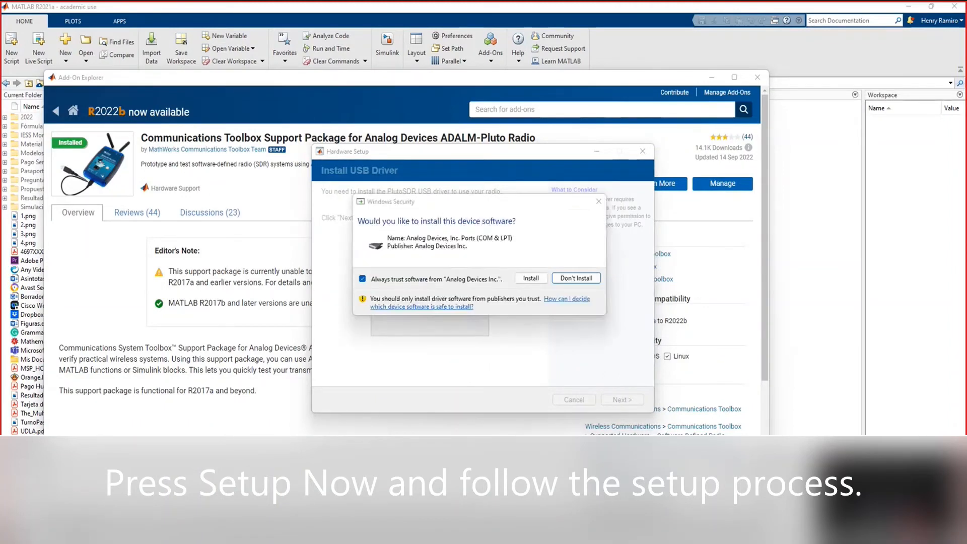
click(533, 280)
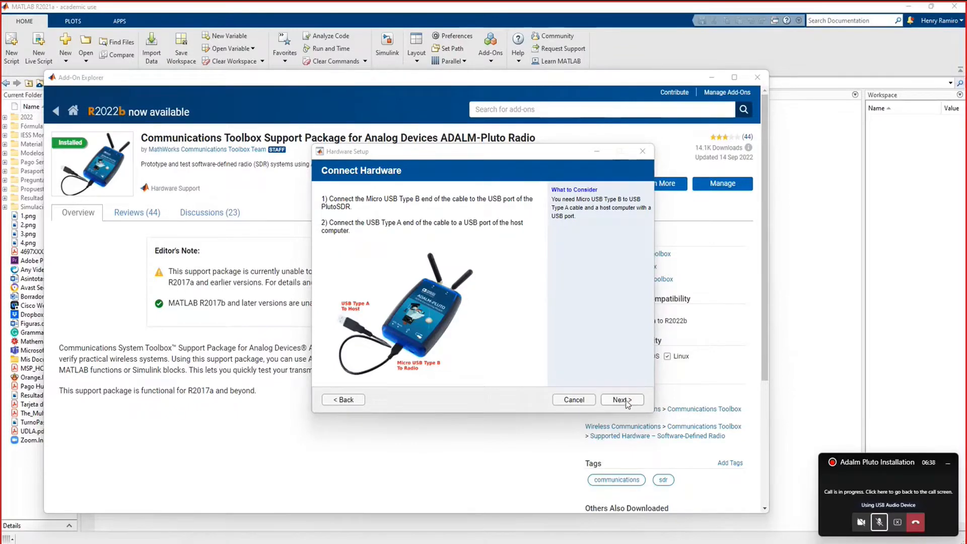
click(625, 400)
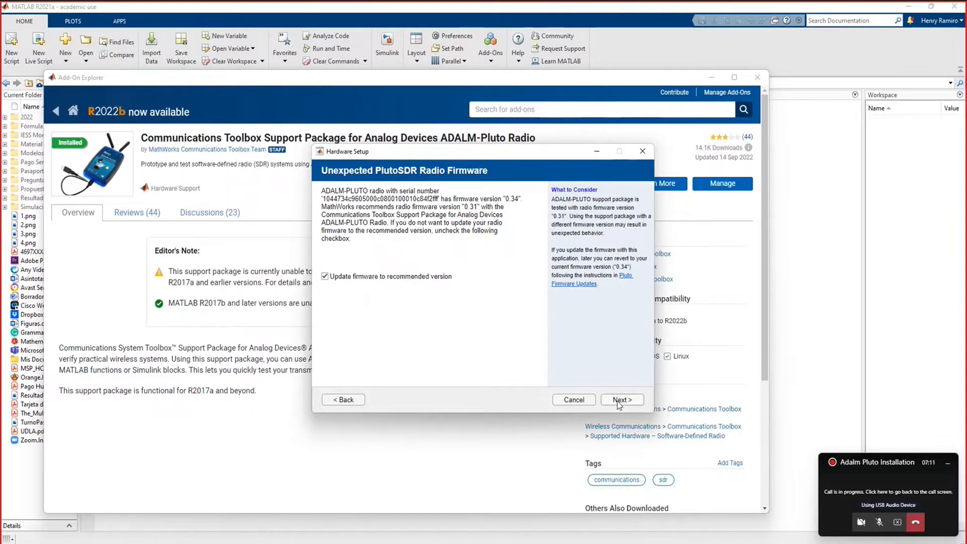
Update the radio firmware to the recommended version, ejecting the PlutoSDR (D:) drive in File Explorer to start programming.
click(618, 401)
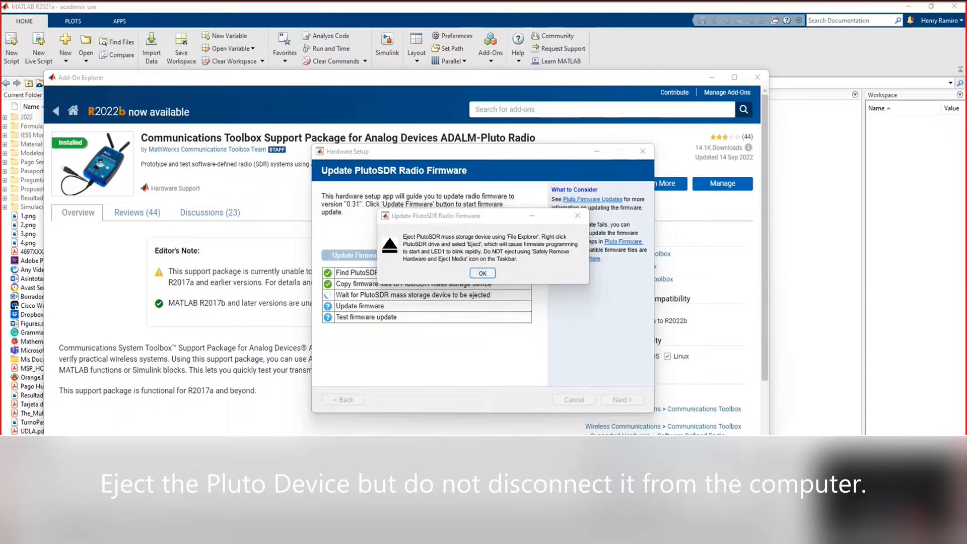
key(super)
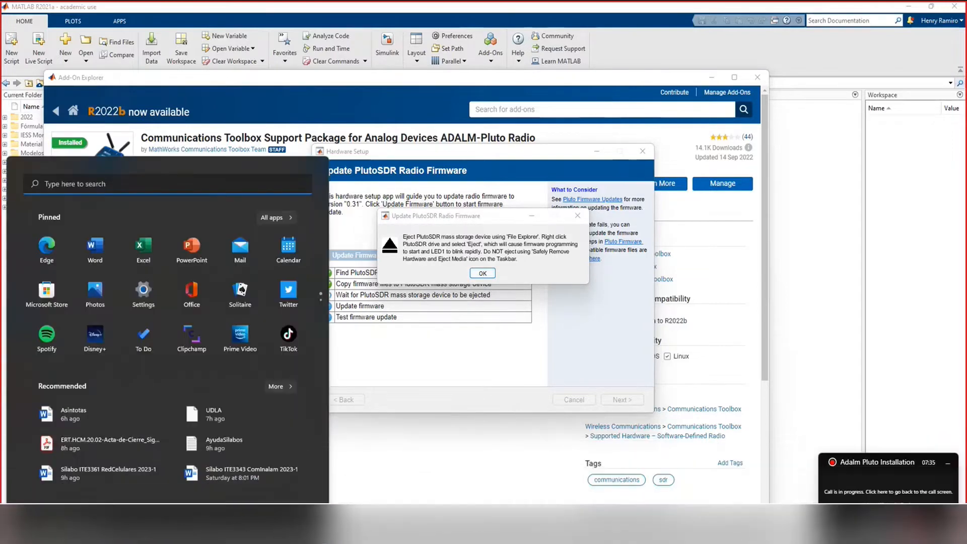
key(alt+Tab)
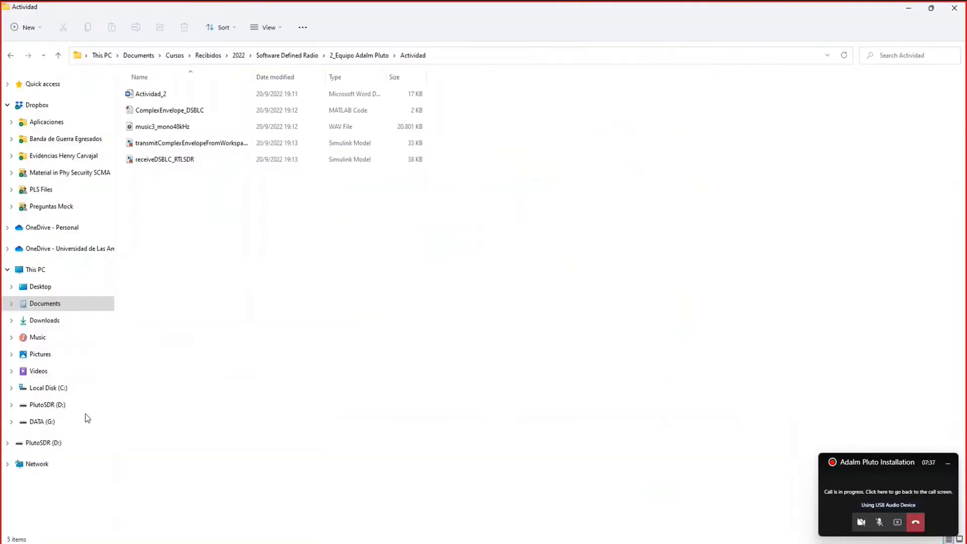
click(54, 446)
right_click(54, 446)
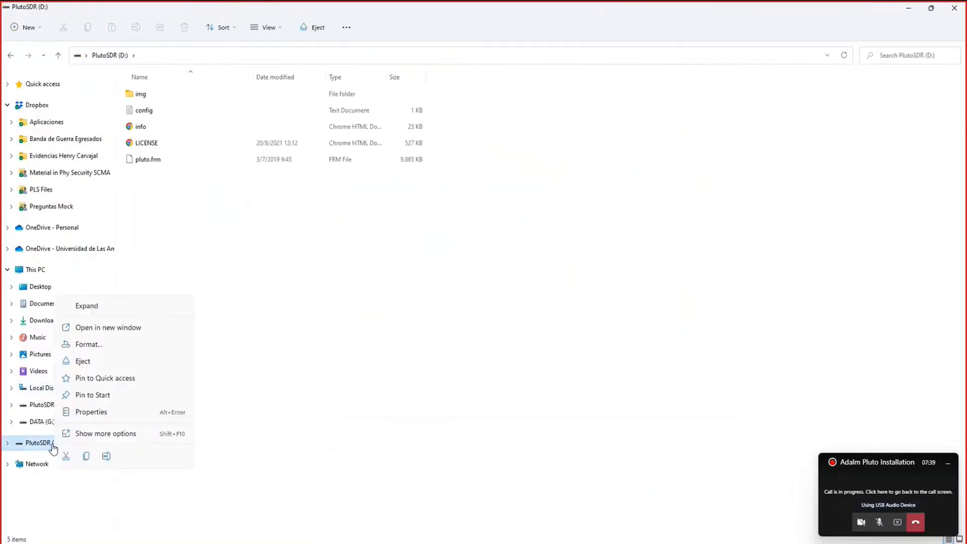
click(104, 364)
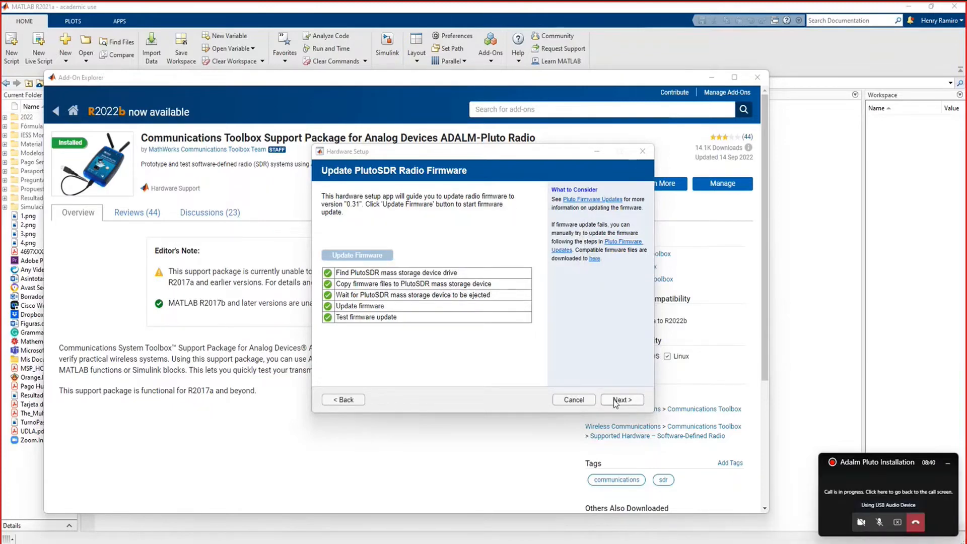
Test the ADALM-PLUTO radio connection and finish the hardware setup with the support package examples shown, minimizing the examples window.
click(615, 401)
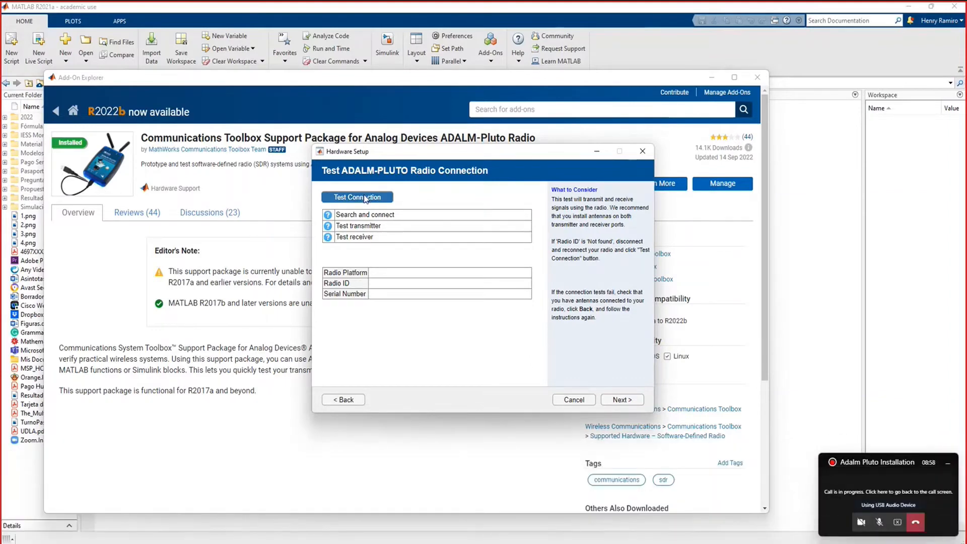
click(366, 198)
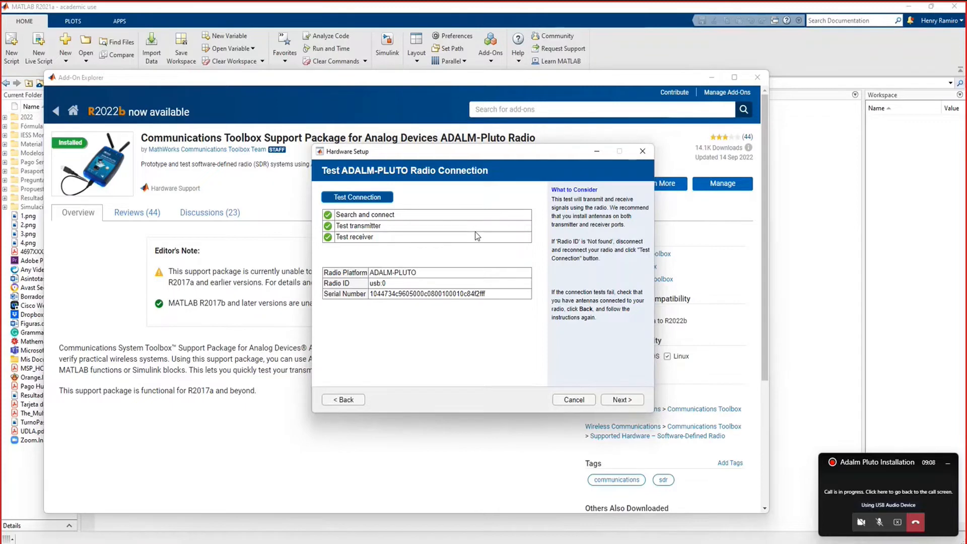
click(619, 401)
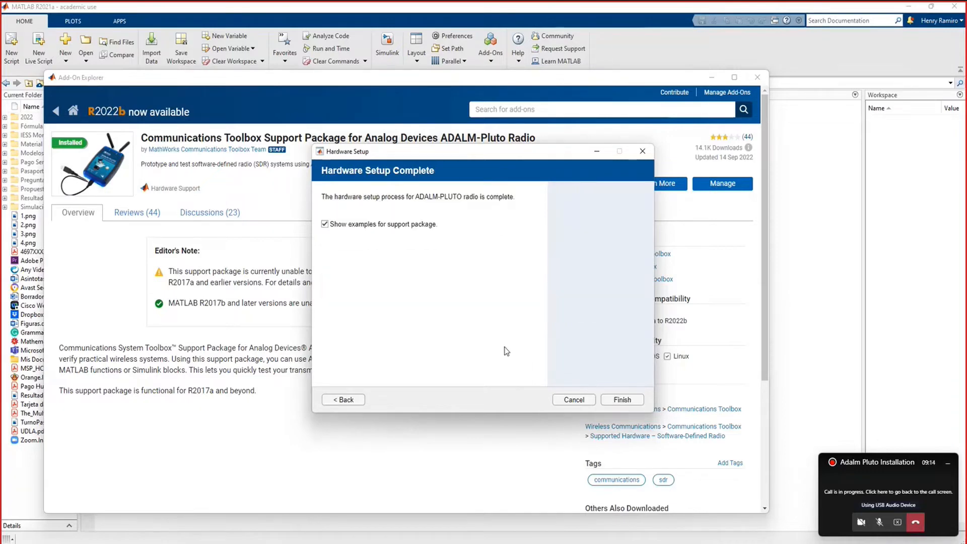
click(621, 399)
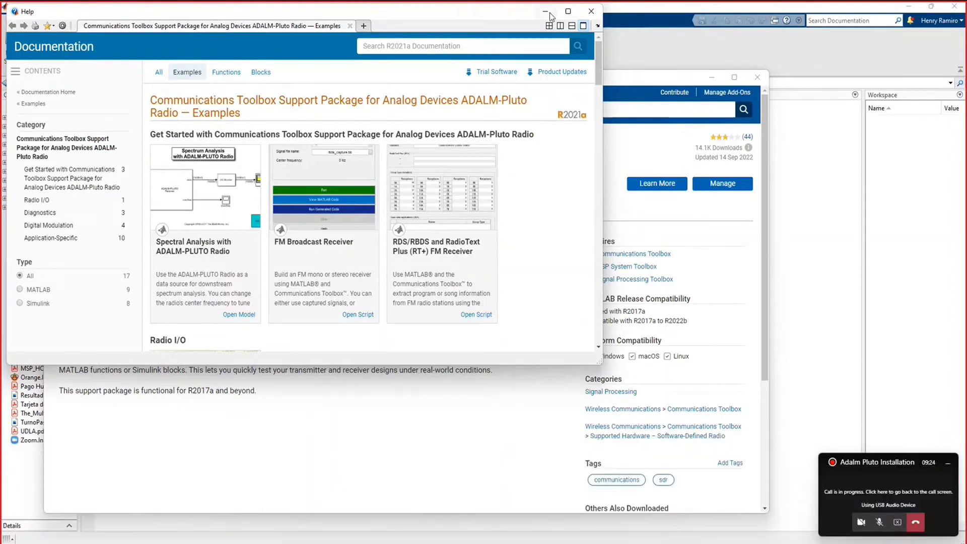
click(545, 11)
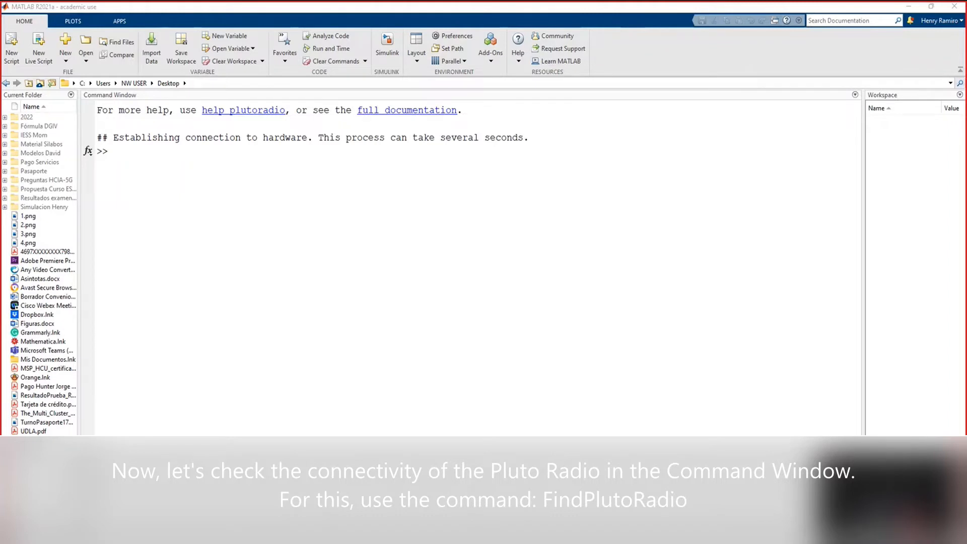
Check the Pluto radio's connectivity by running findPlutoRadio in the Command Window.
click(345, 240)
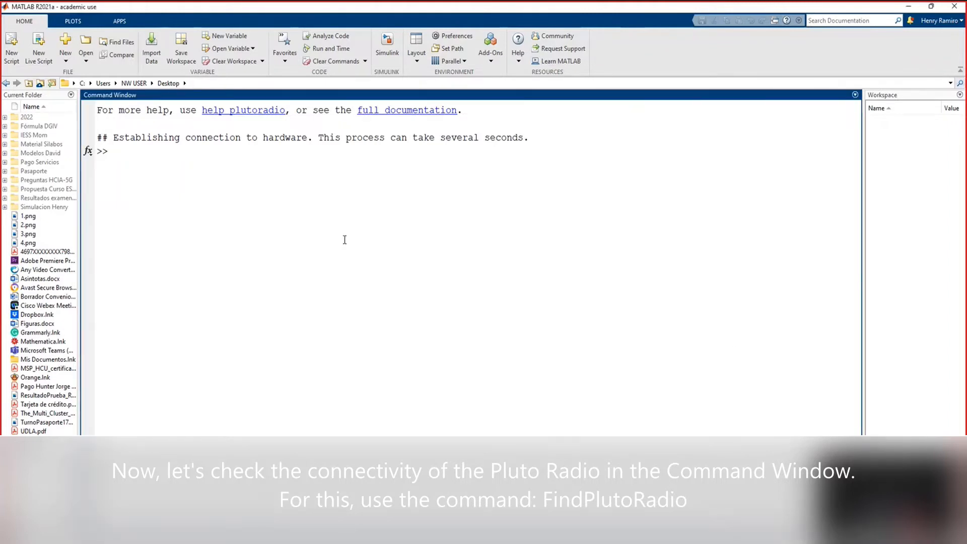
text(findPluto)
text(Radio)
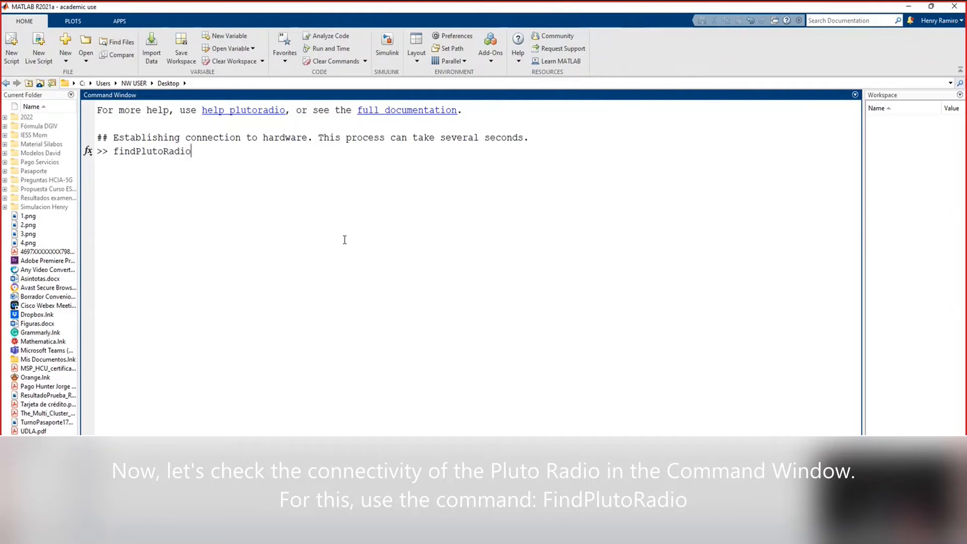
key(Return)
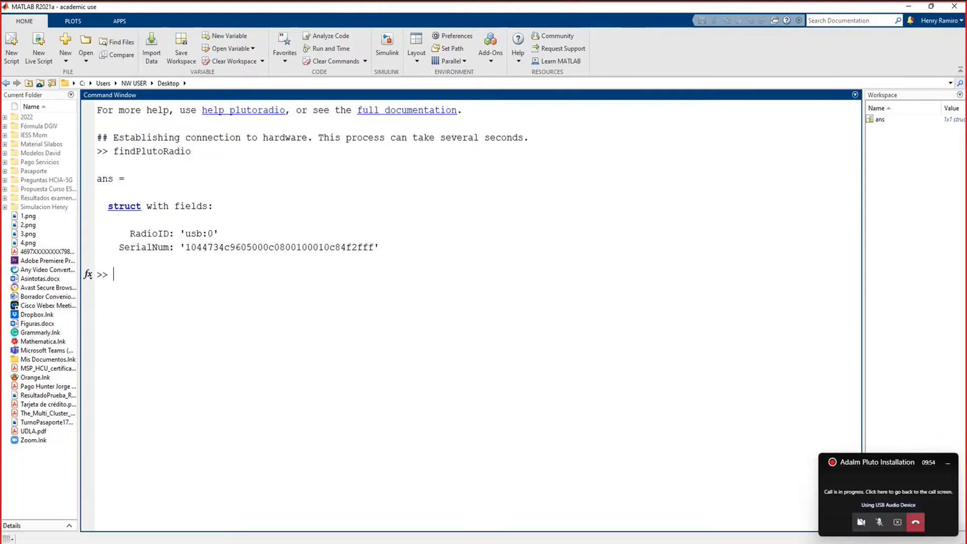
click(879, 527)
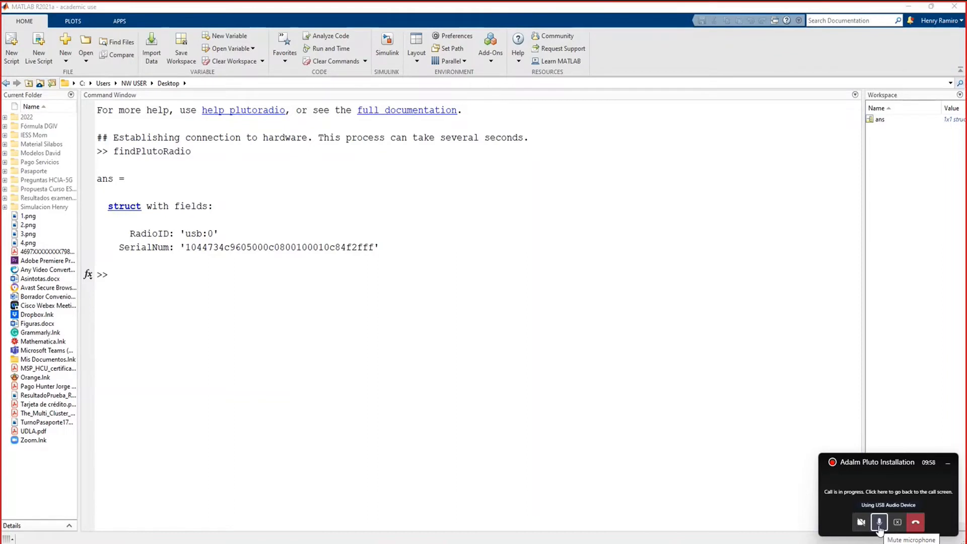
click(879, 526)
Launch Simulink with the simulink command and create a blank model.
click(207, 276)
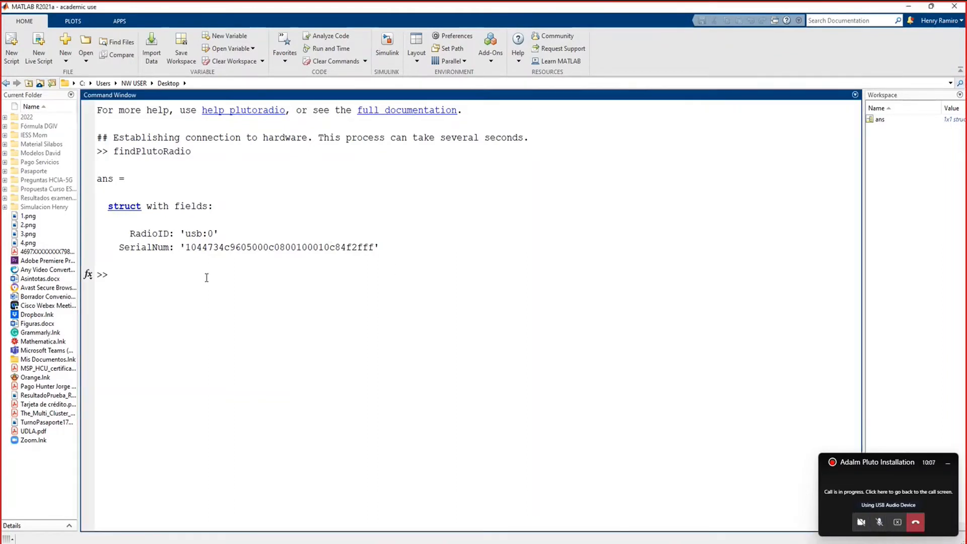
text(simulink)
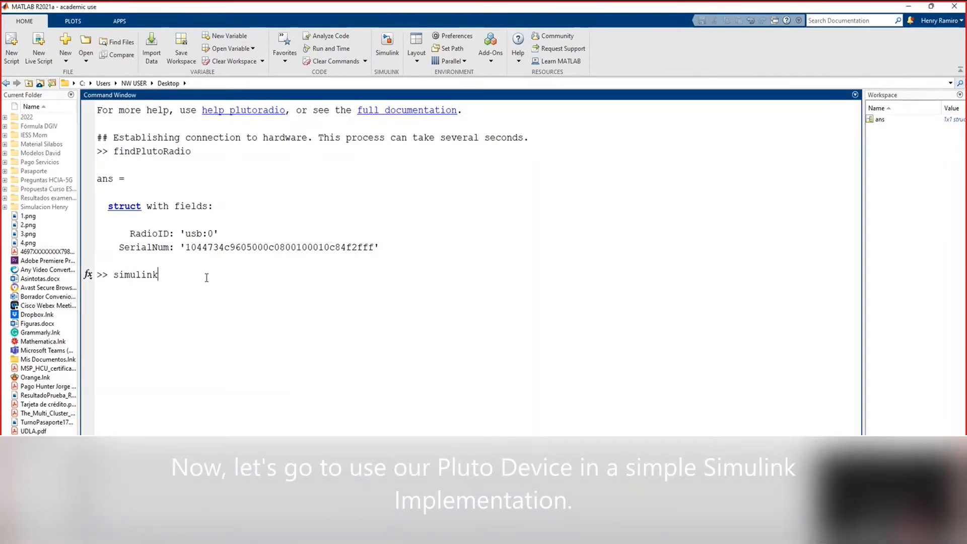
key(Return)
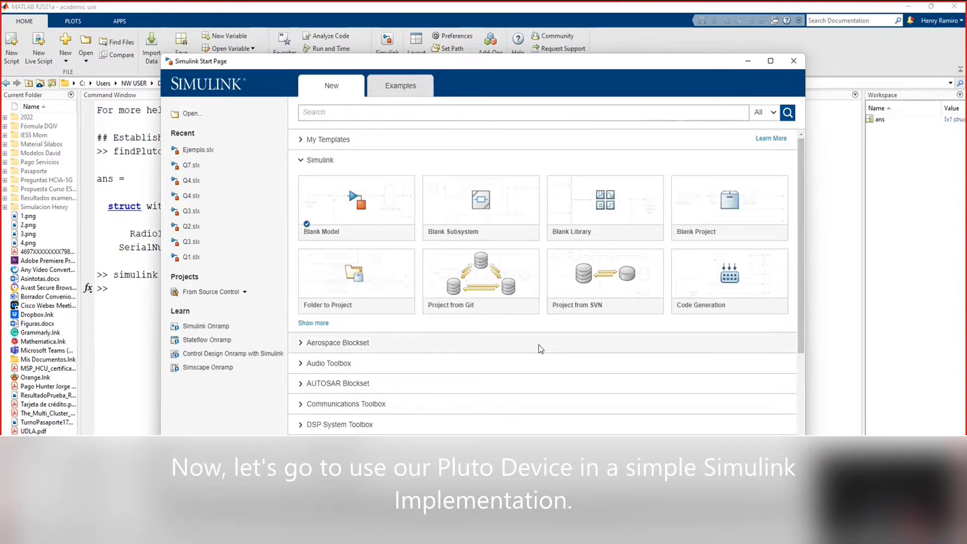
mouse_move(355, 209)
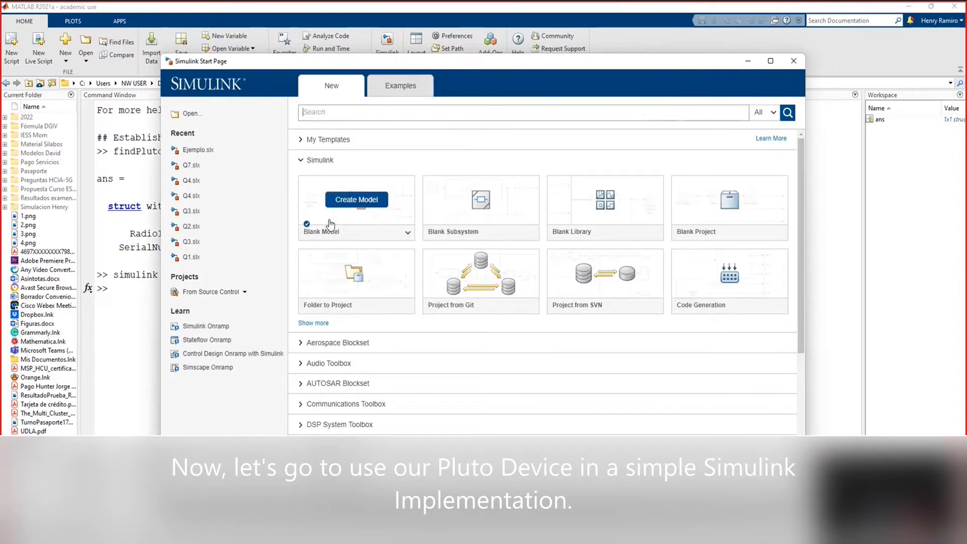
click(332, 223)
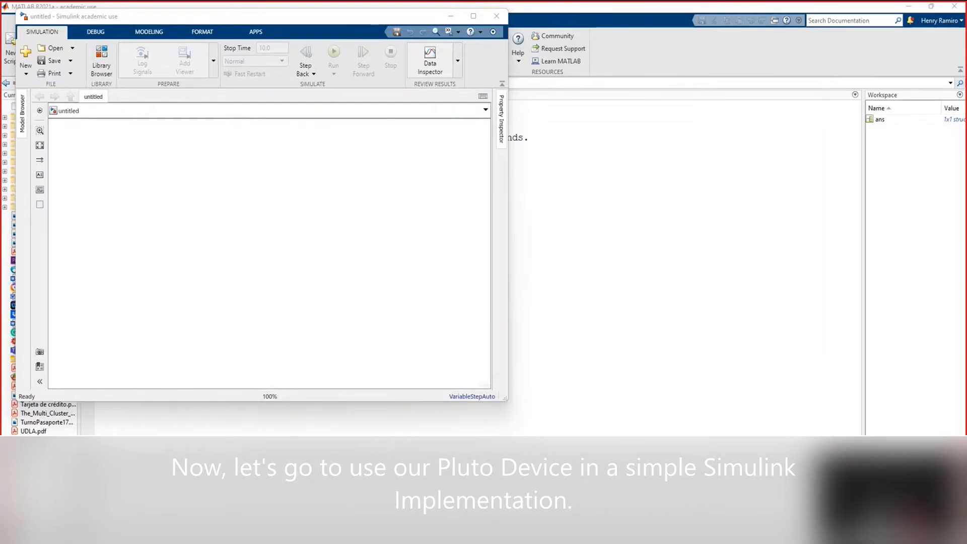
Add an ADALM-Pluto Radio Receiver block to the model and place it left of the canvas centre.
double_click(273, 222)
text(plut)
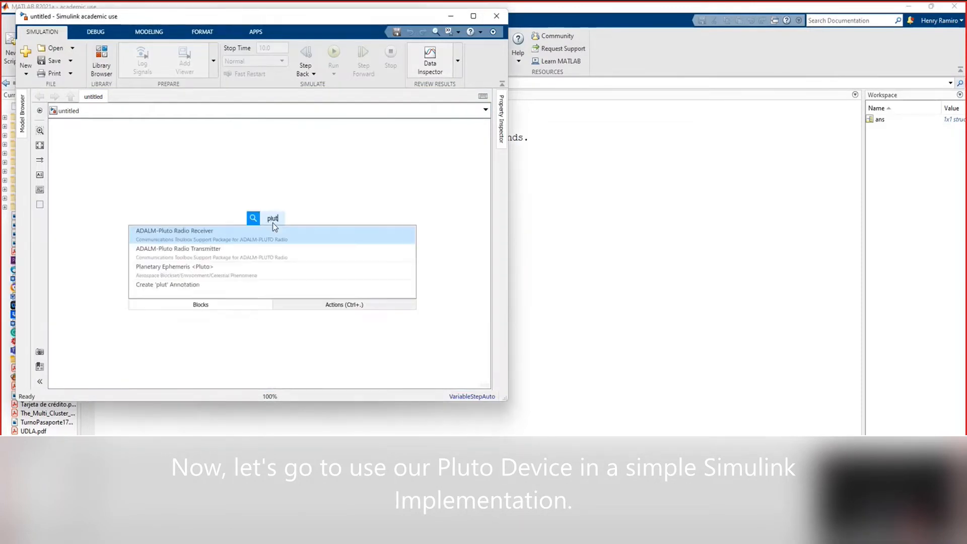
text(o)
click(222, 232)
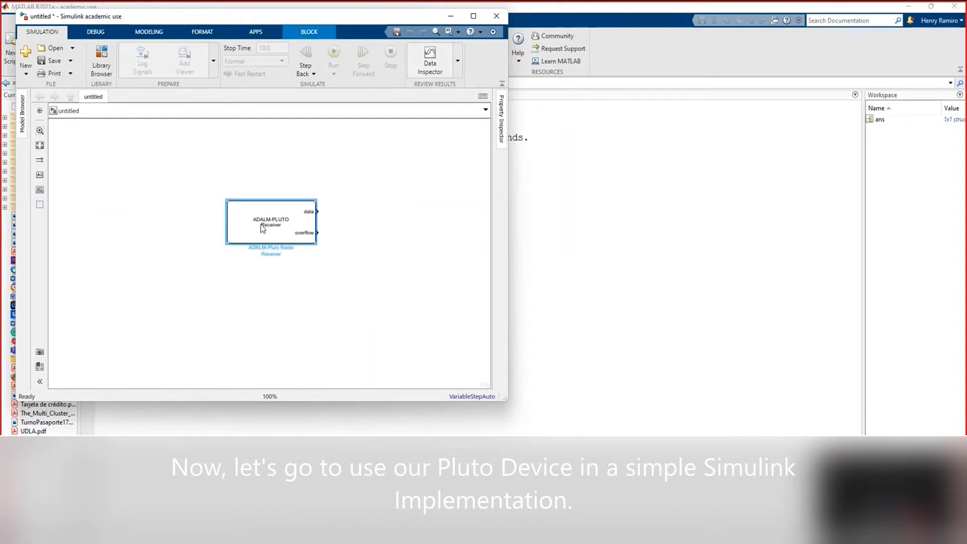
drag(261, 227, 190, 234)
Search the block library for spectrum analyzer, add the DSP System Toolbox block to the model, and connect the receiver's data output to it.
click(101, 60)
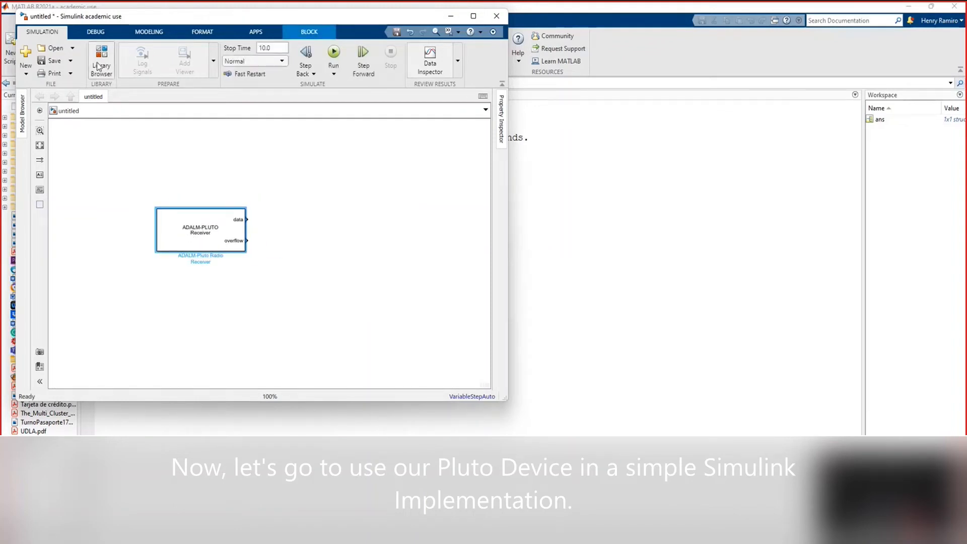
click(637, 196)
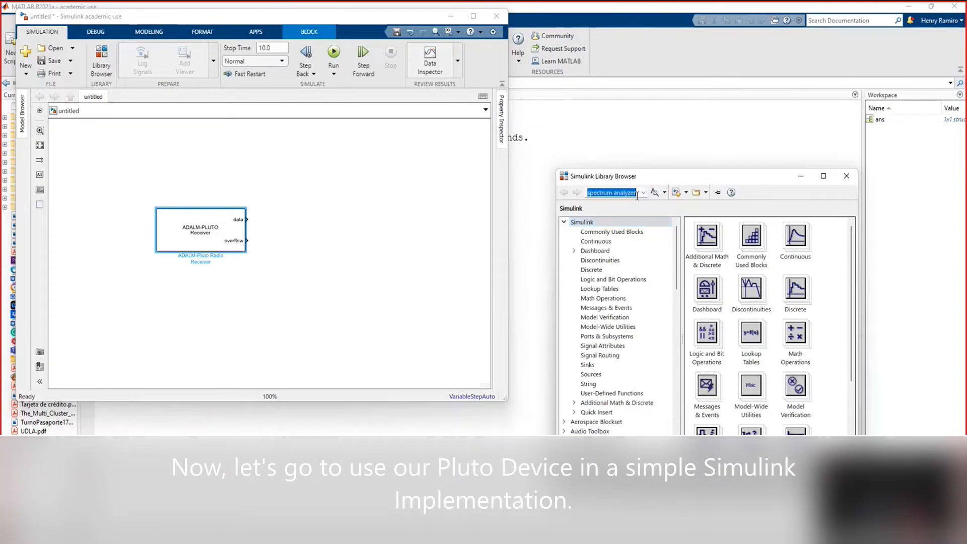
key(Return)
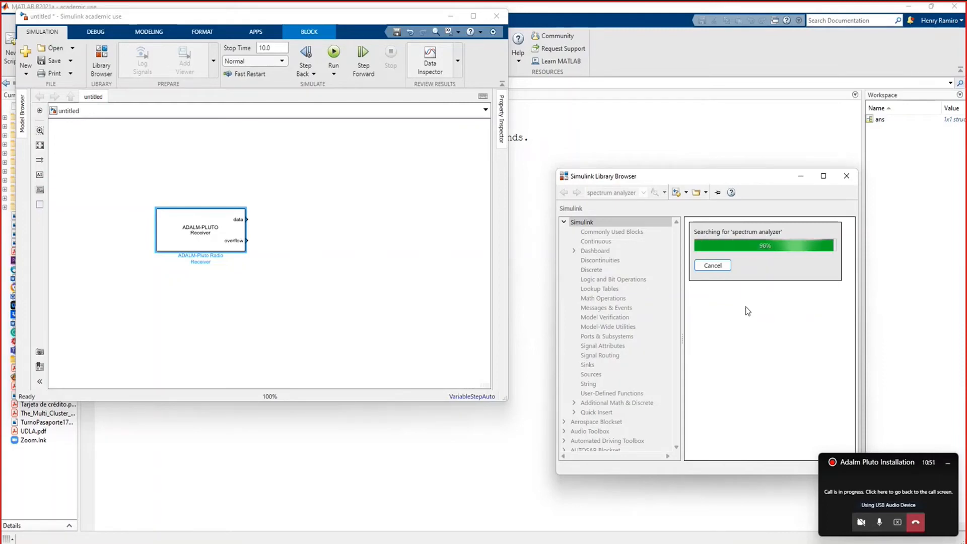
click(880, 522)
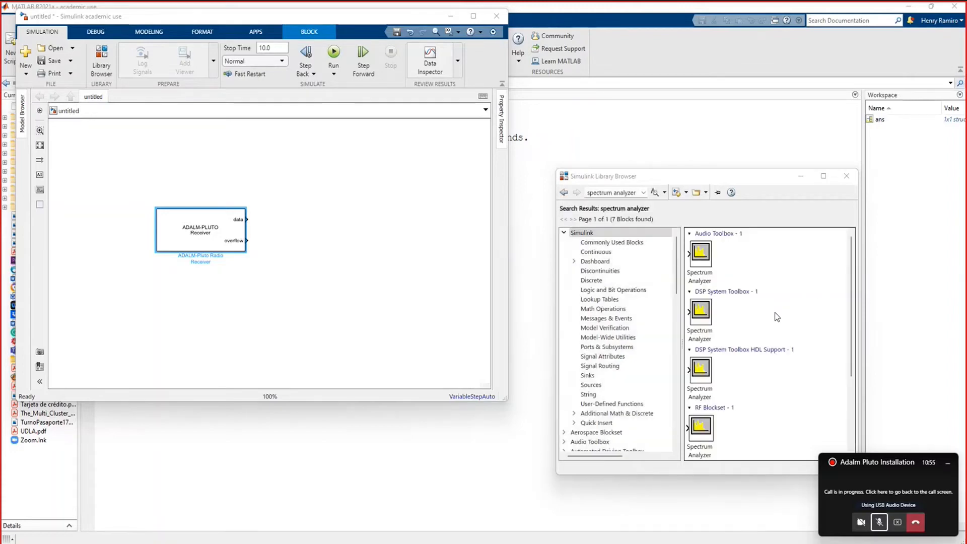
click(703, 311)
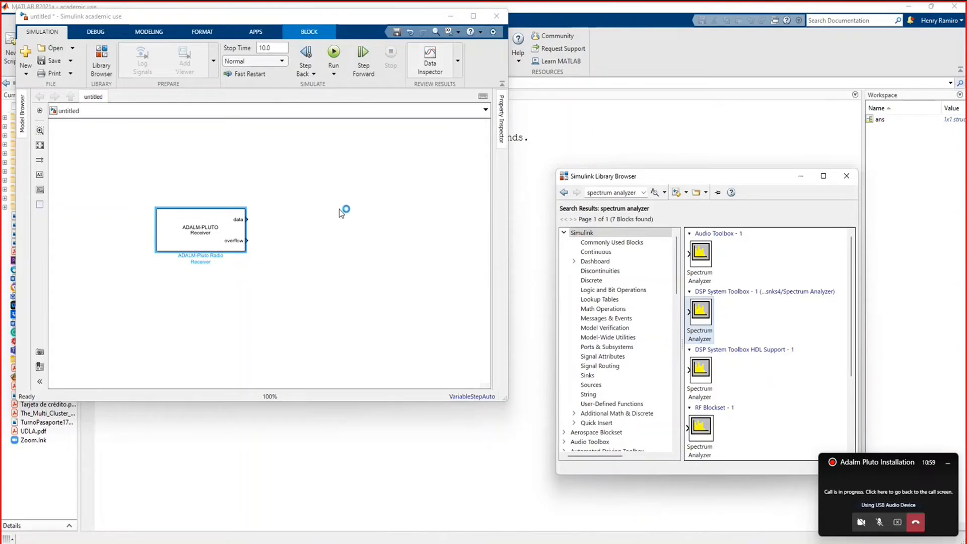
click(248, 220)
click(322, 213)
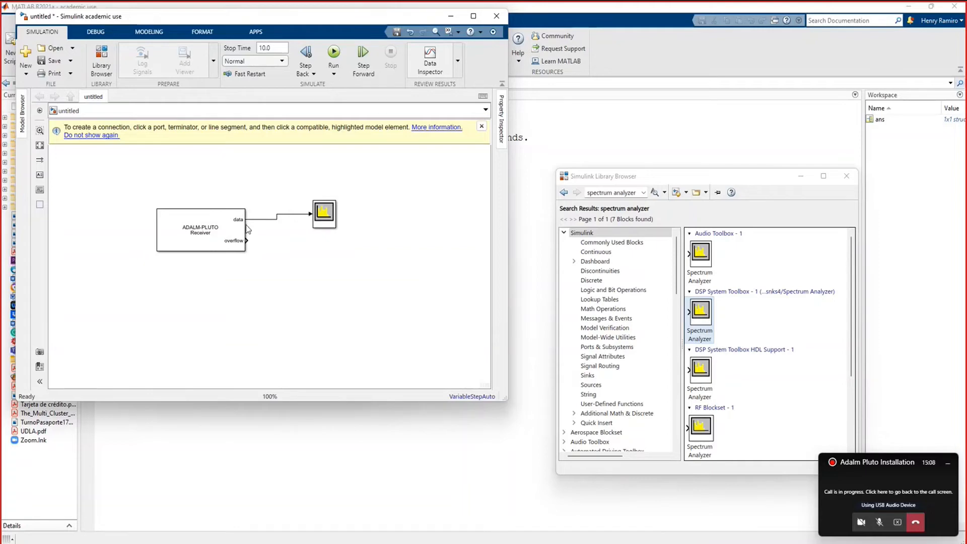
Review the ADALM-Pluto receiver's block parameters, including its center frequency, and accept them without changes.
double_click(220, 238)
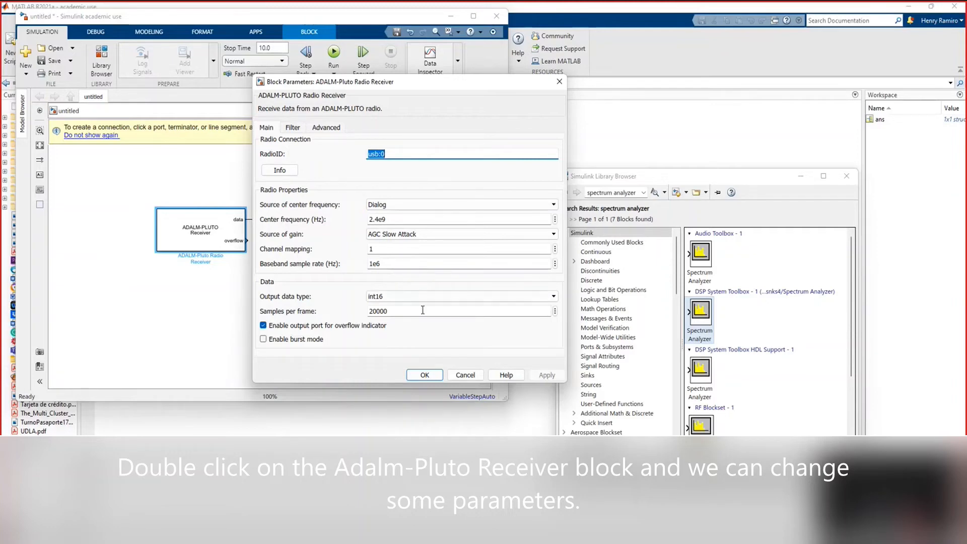
double_click(377, 220)
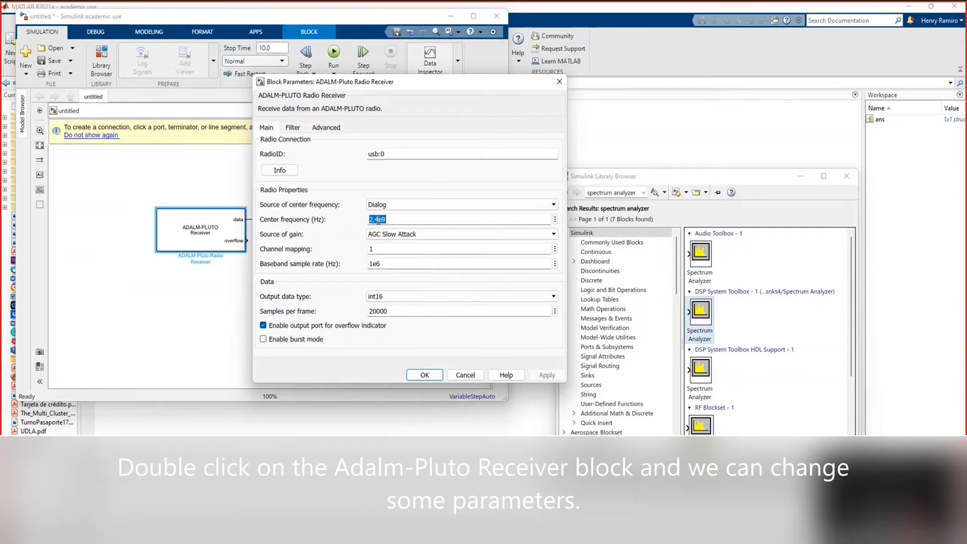
click(378, 219)
click(423, 375)
click(317, 285)
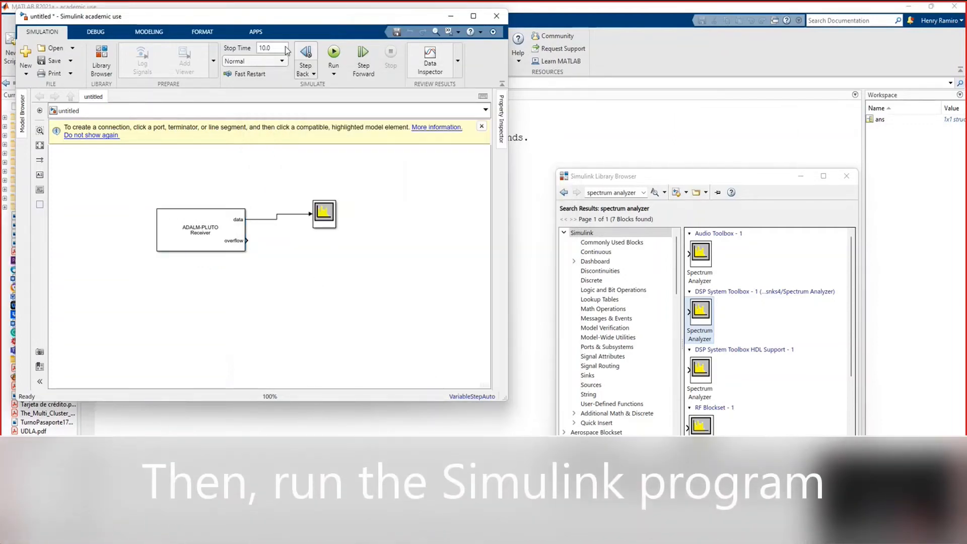
Set the simulation stop time to 30 and run the model to view the received spectrum, stopping it after a few seconds.
click(269, 49)
text(30)
click(333, 53)
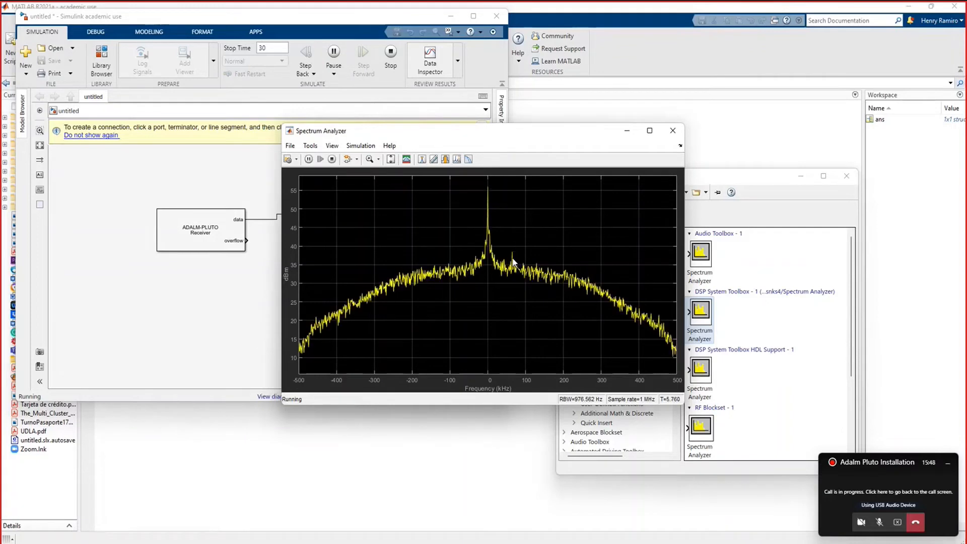
click(392, 55)
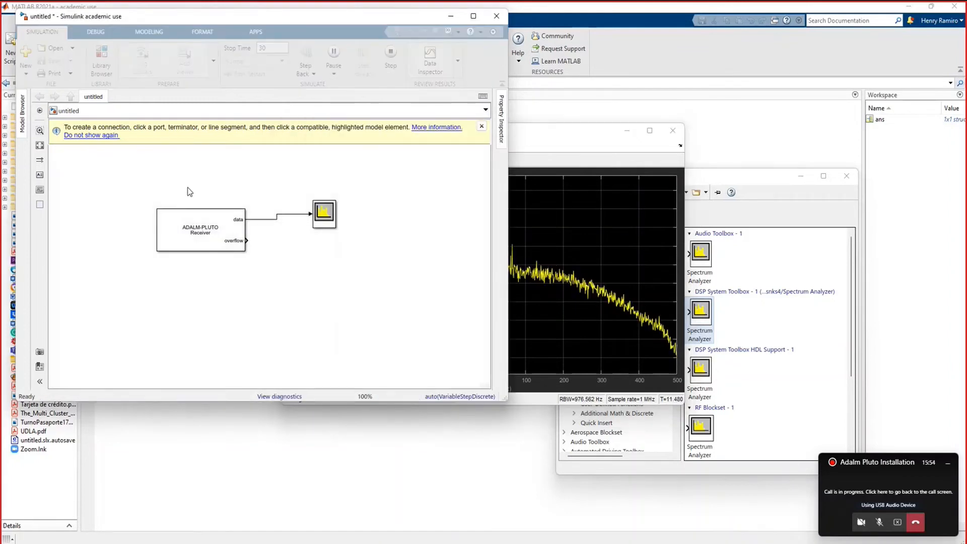
Set the ADALM-Pluto receiver's center frequency to 826e6 Hz and its baseband sample rate to 20e6 Hz.
click(200, 236)
double_click(200, 237)
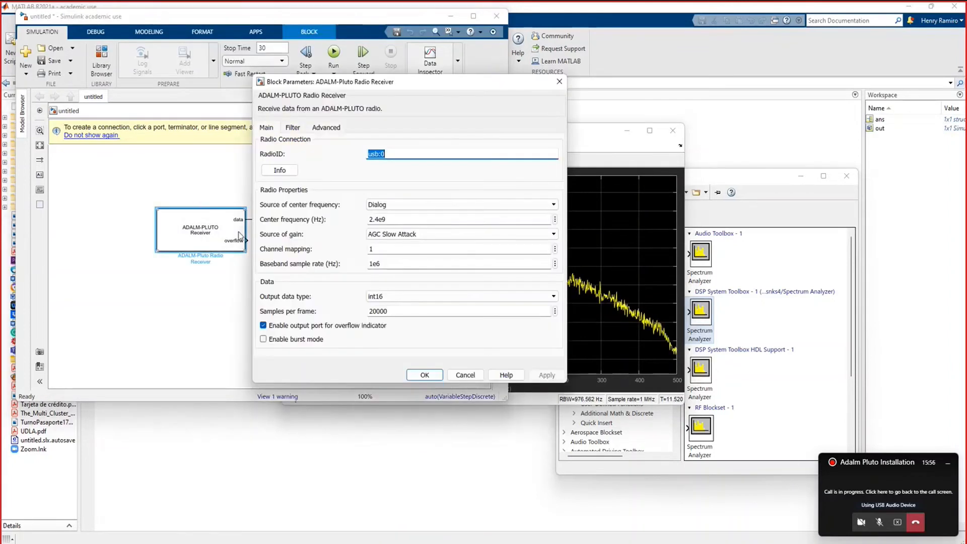
drag(369, 220, 377, 220)
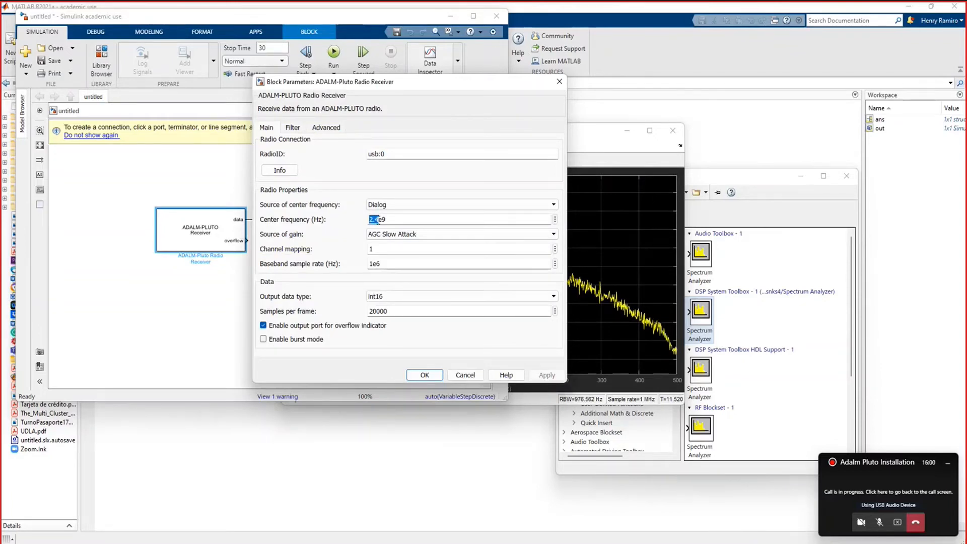
text(826e6)
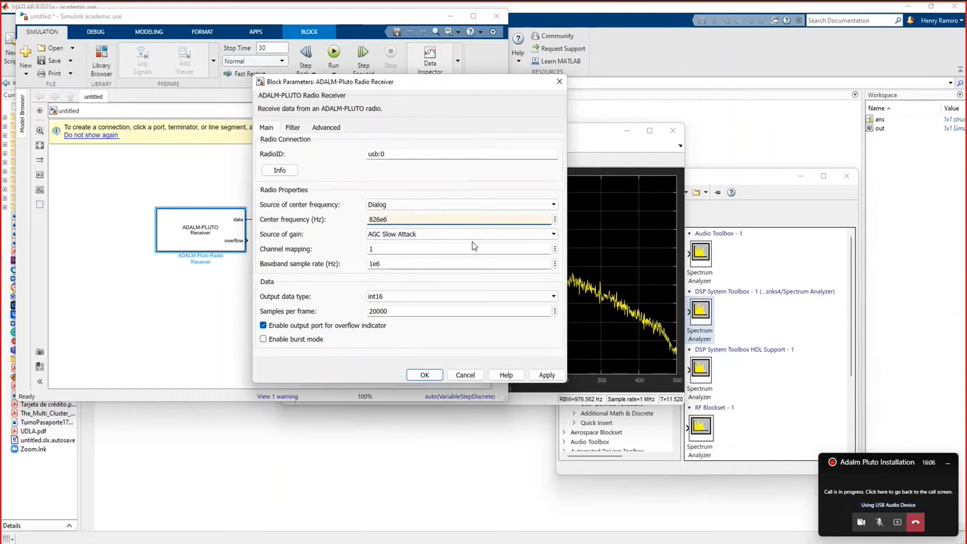
double_click(373, 264)
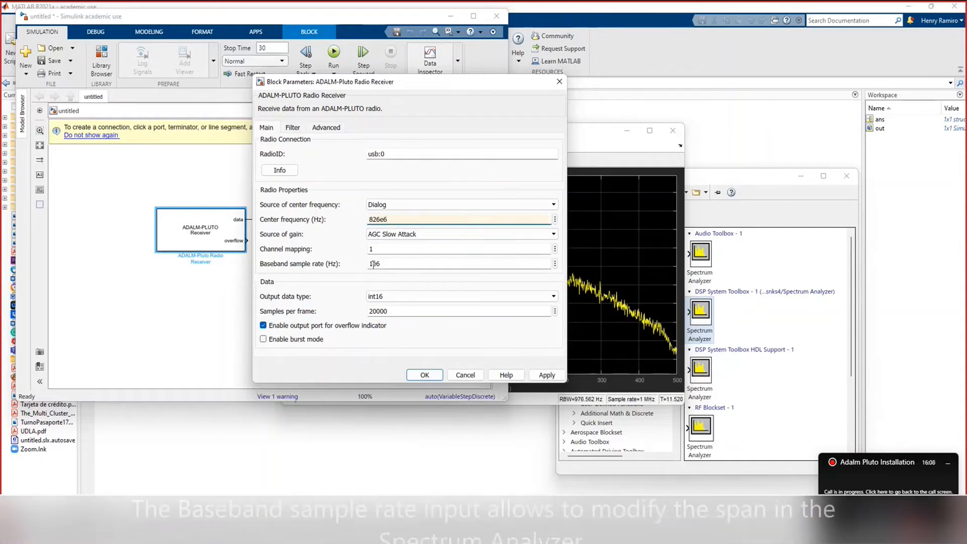
drag(369, 266, 372, 267)
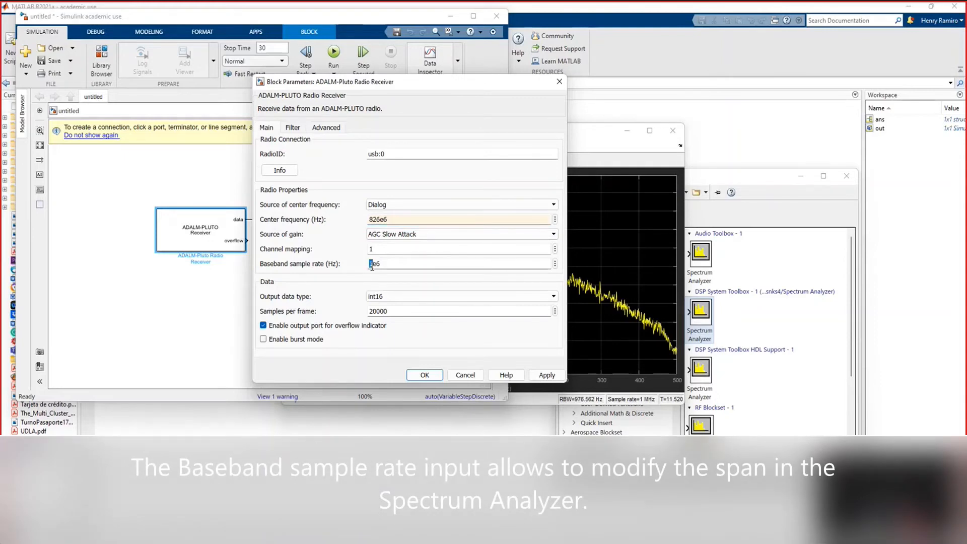
text(20)
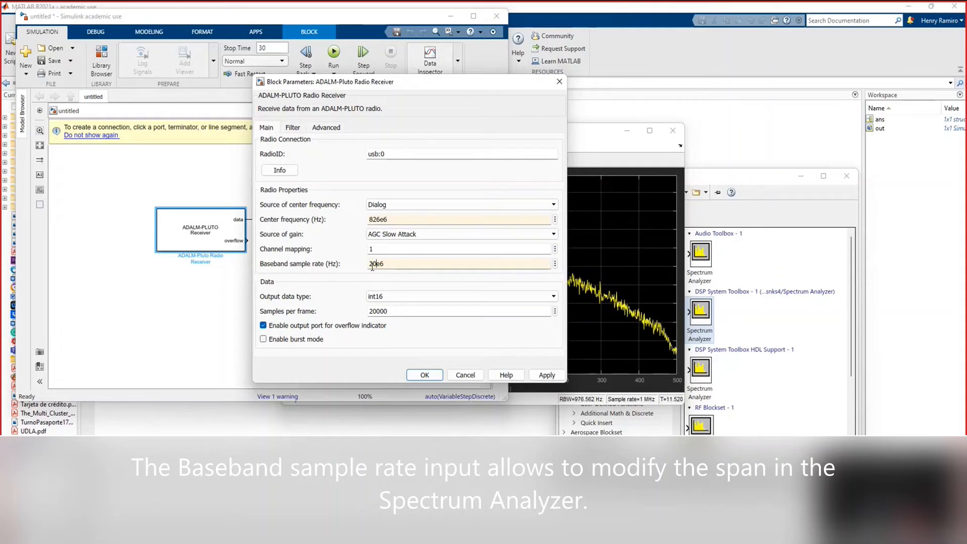
Change the receiver's center frequency to 870e6 Hz and apply the block parameters.
click(379, 221)
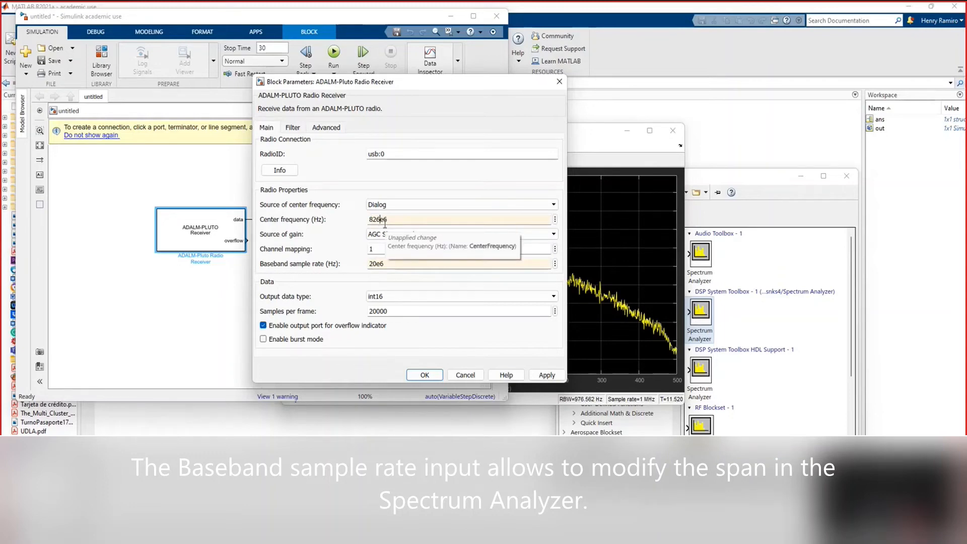
key(BackSpace)
key(BackSpace)
text(70)
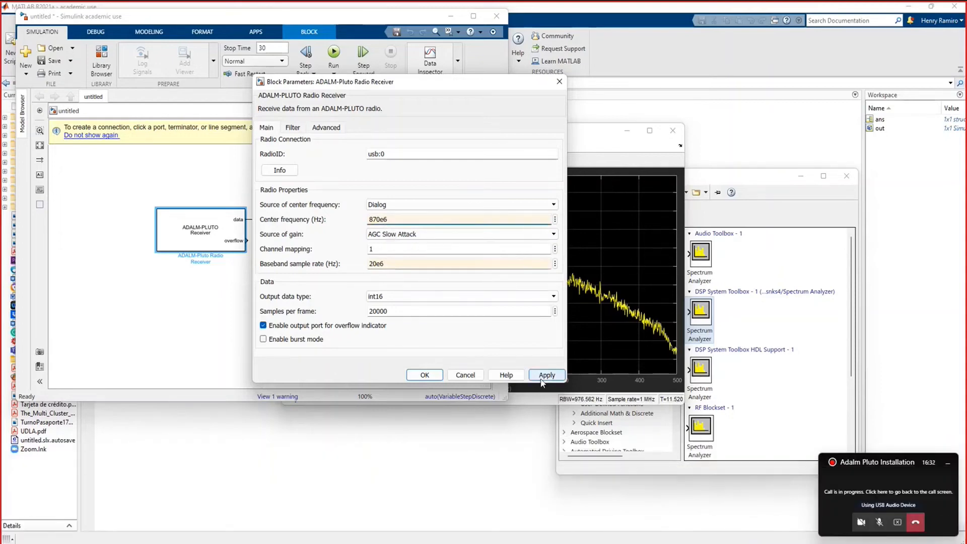
click(546, 375)
click(432, 377)
Run the simulation and view the spectrum analyzer maximized with its trace options expanded.
click(334, 154)
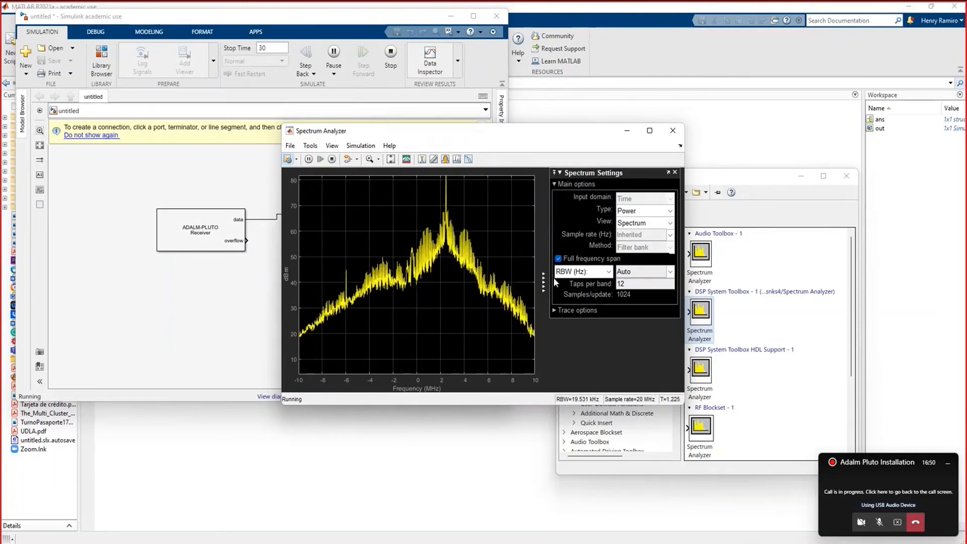
click(649, 131)
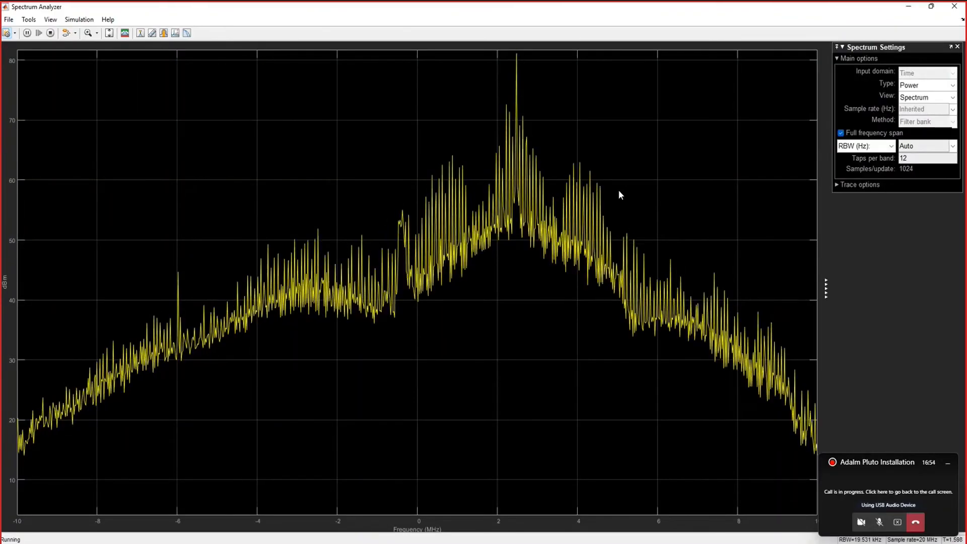
click(837, 185)
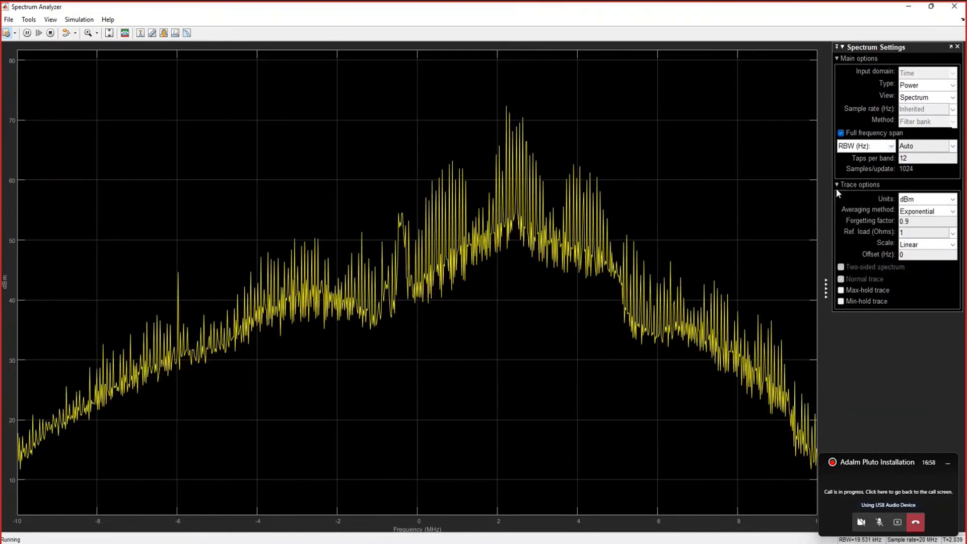
Try the Running averaging method on the spectrum trace and set it back to Exponential.
click(953, 200)
click(953, 201)
click(953, 213)
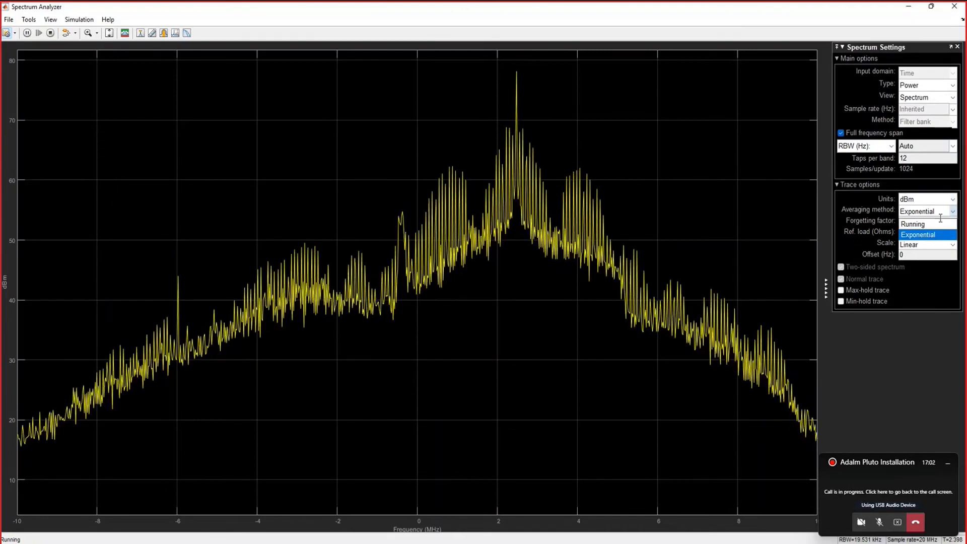
click(933, 223)
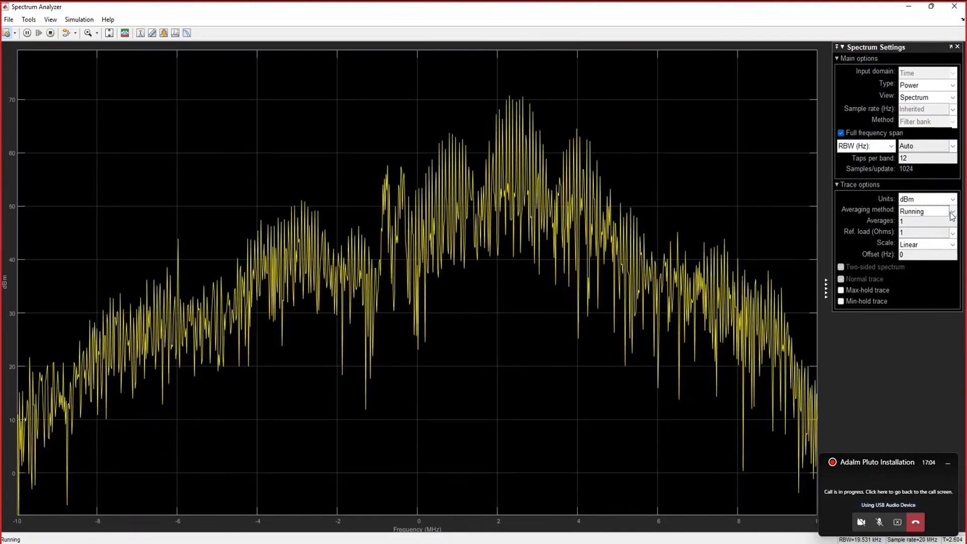
click(933, 212)
click(930, 232)
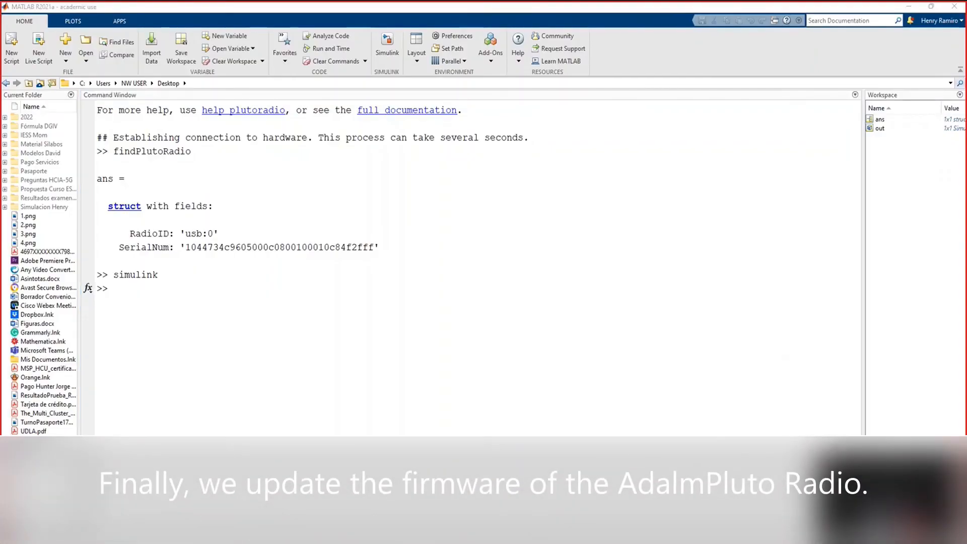
Update the Pluto radio's firmware configuration by running configurePlutoRadio('AD9364') in the MATLAB Command Window.
click(244, 318)
text(configure)
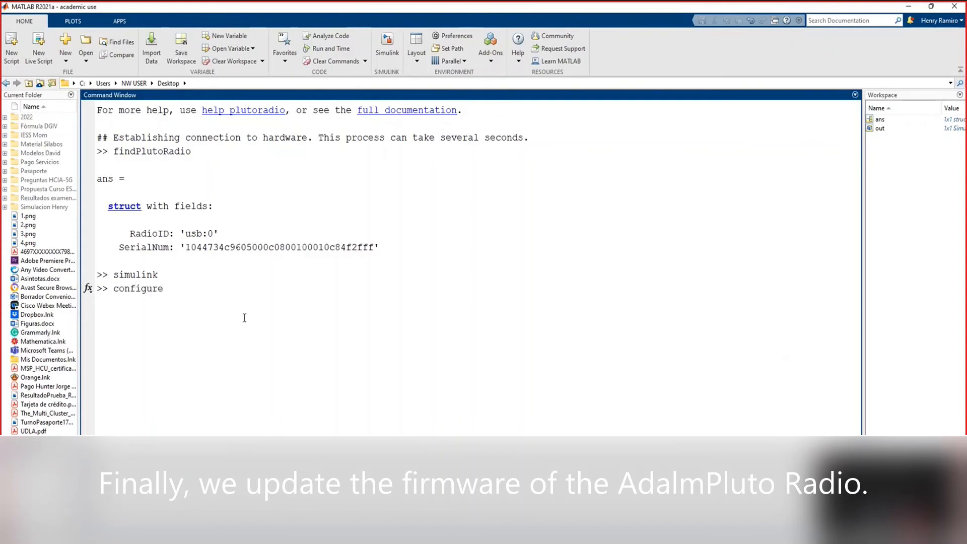
text(PlutoRadio)
text(*)
key(BackSpace)
text((--)
key(BackSpace)
key(BackSpace)
text('AD9364)
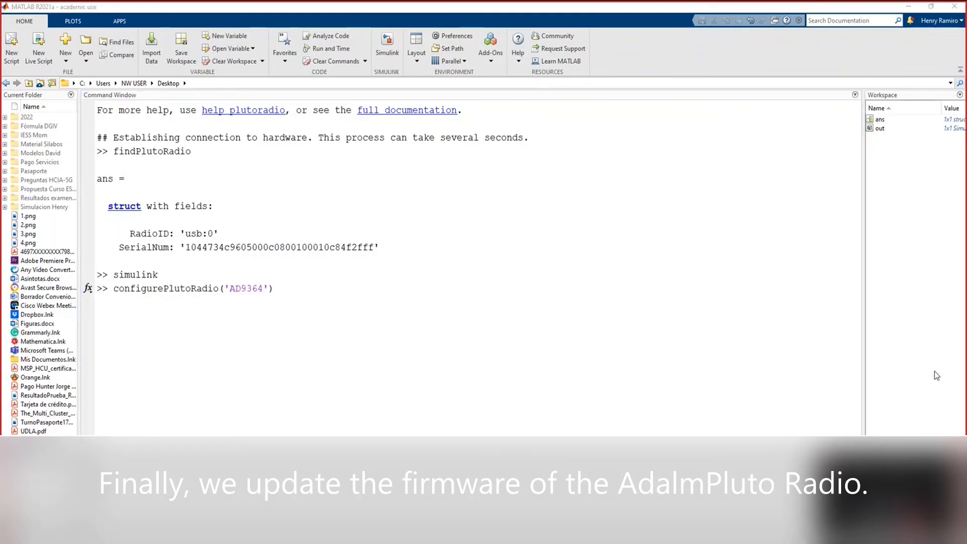
click(338, 290)
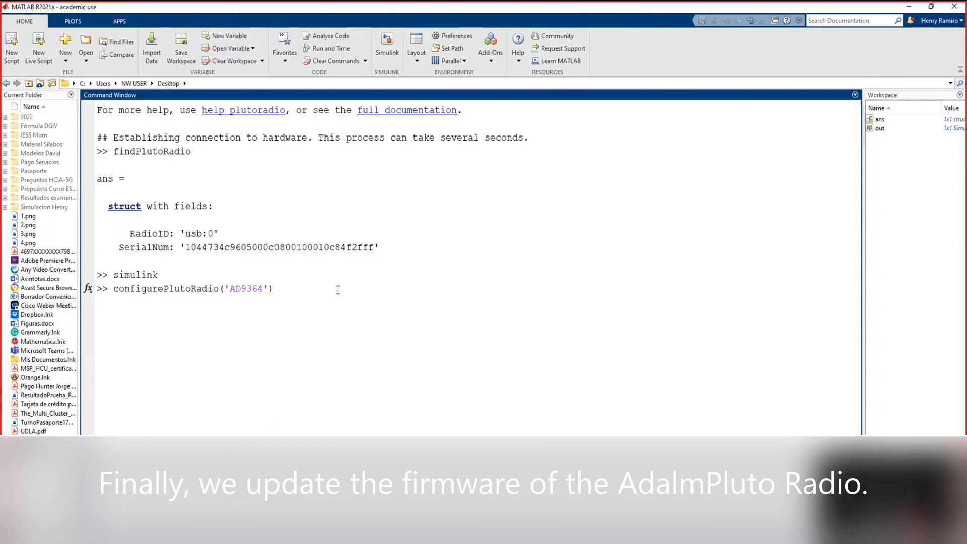
key(Return)
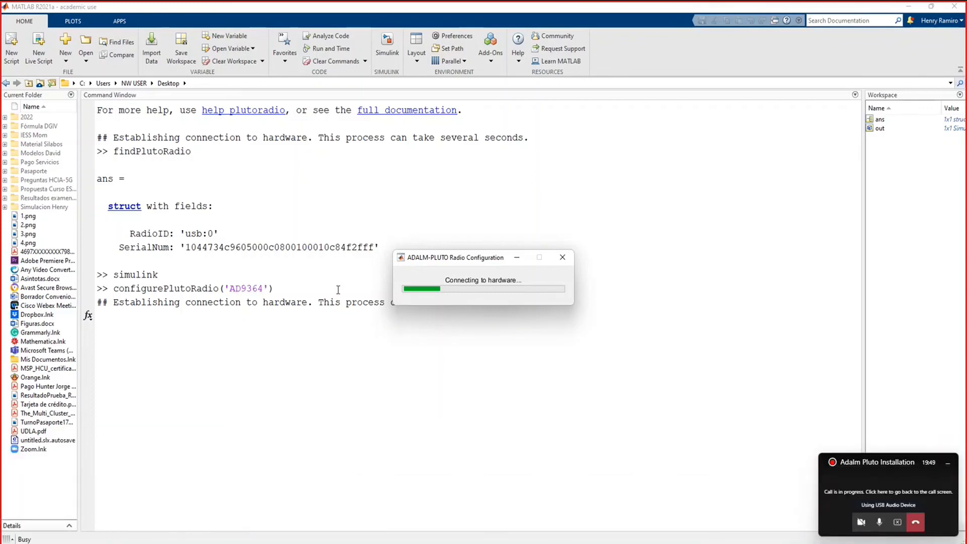
click(880, 522)
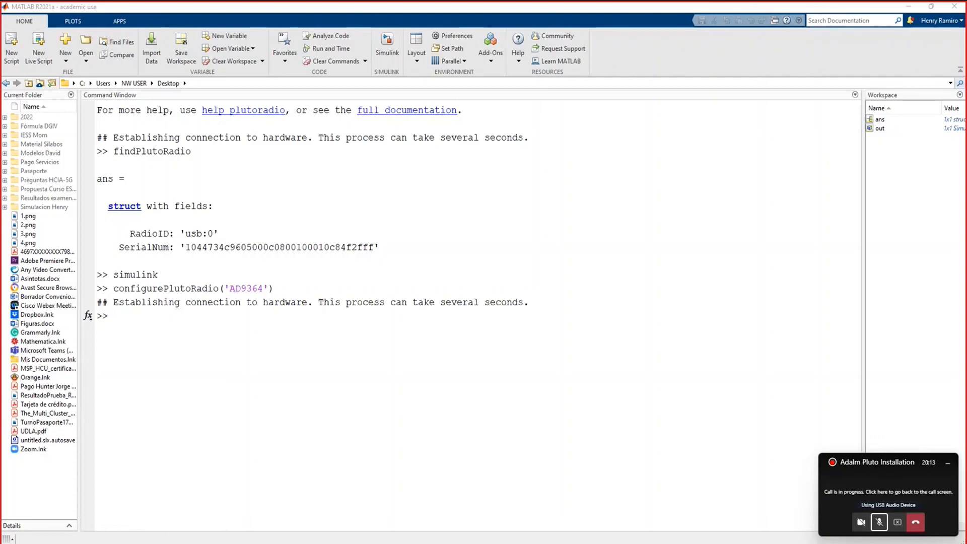
Return to the Simulink model, place the Spectrum Analyzer1 window beside the blocks, and run the simulation again.
mouse_move(306, 543)
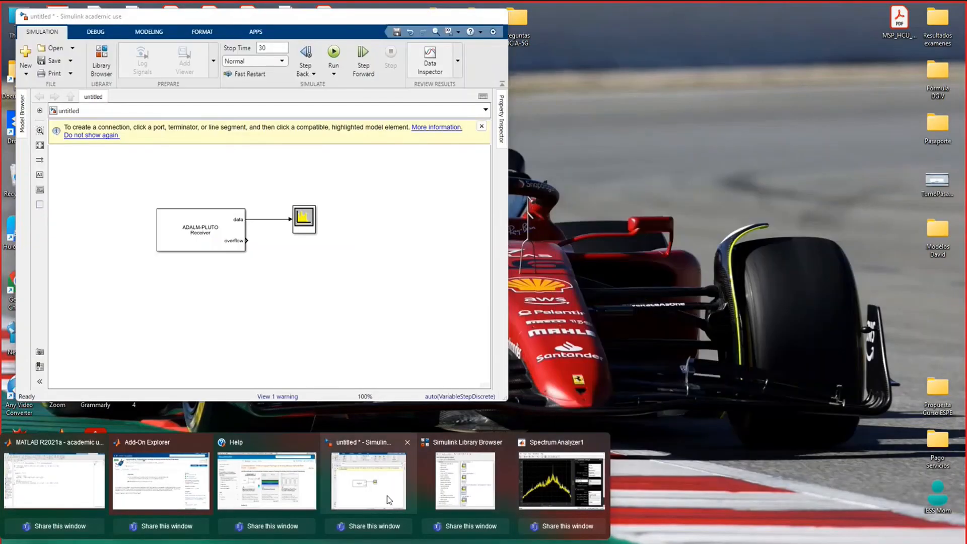
click(389, 500)
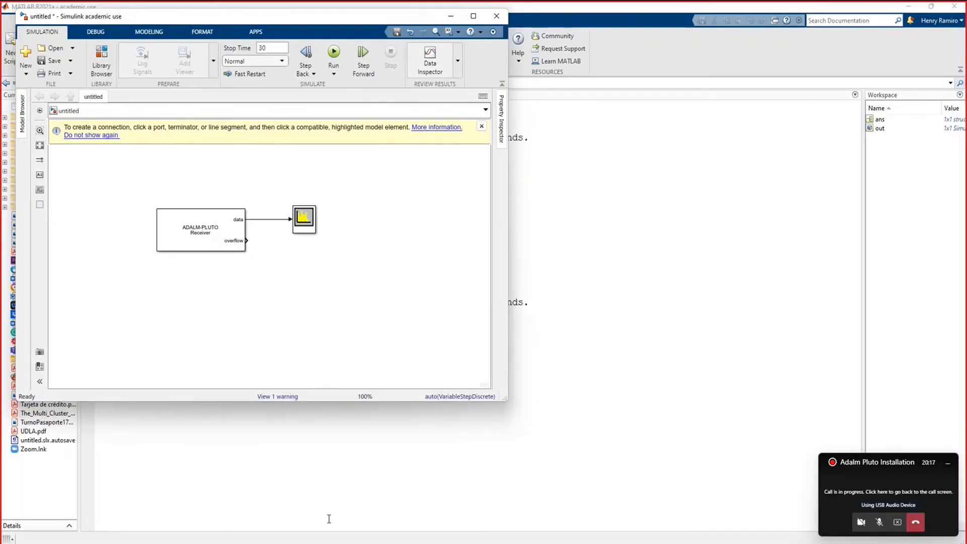
mouse_move(305, 543)
click(534, 490)
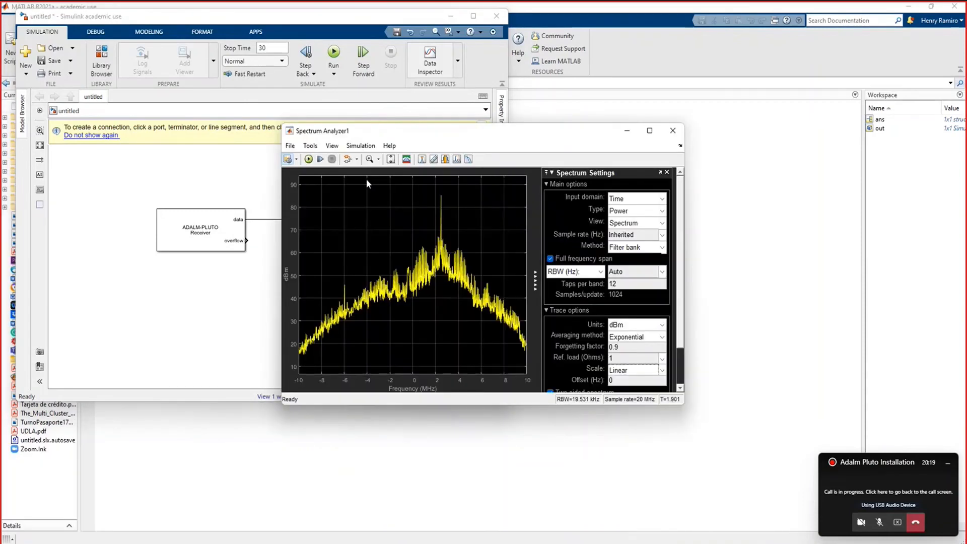
drag(350, 132, 461, 130)
click(333, 52)
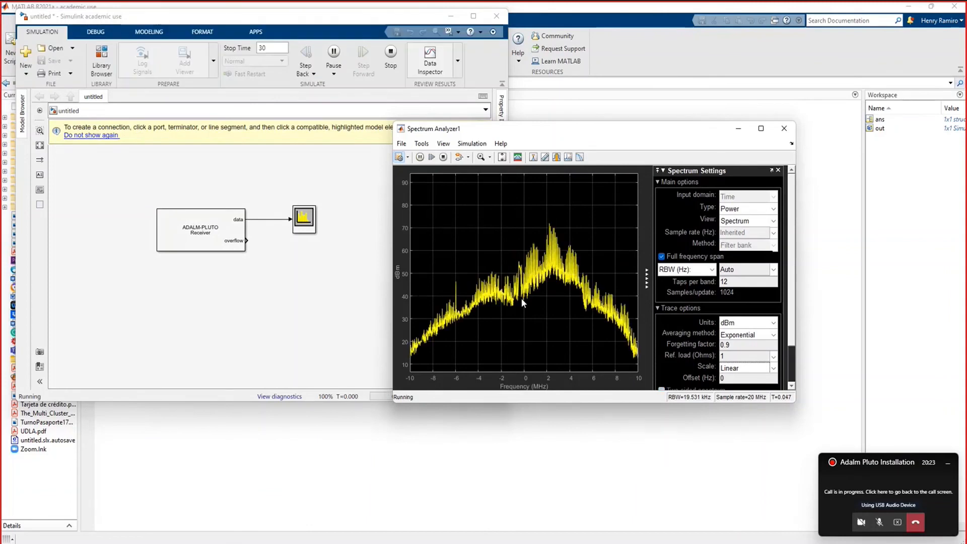
Maximize the running spectrum analyzer and open the choice between RBW (Hz) and Number of frequency bands.
click(761, 129)
click(862, 145)
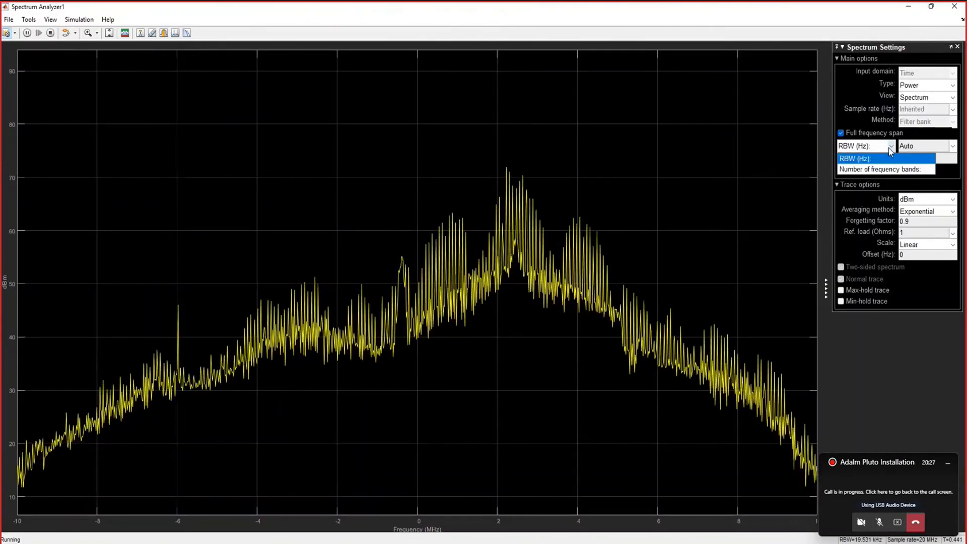